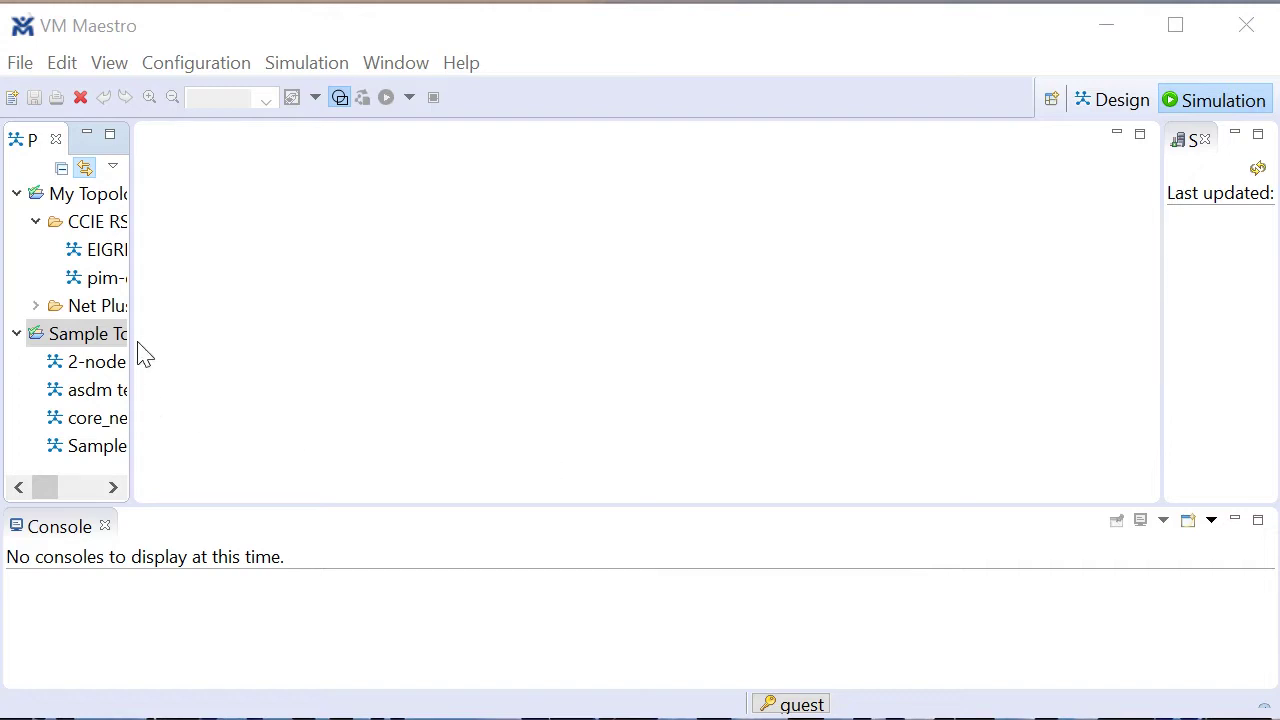
# Create the topology file eigrp_practice.virl in Sample Topologies and open it in the Design perspective.
pyautogui.rightClick(70, 333)
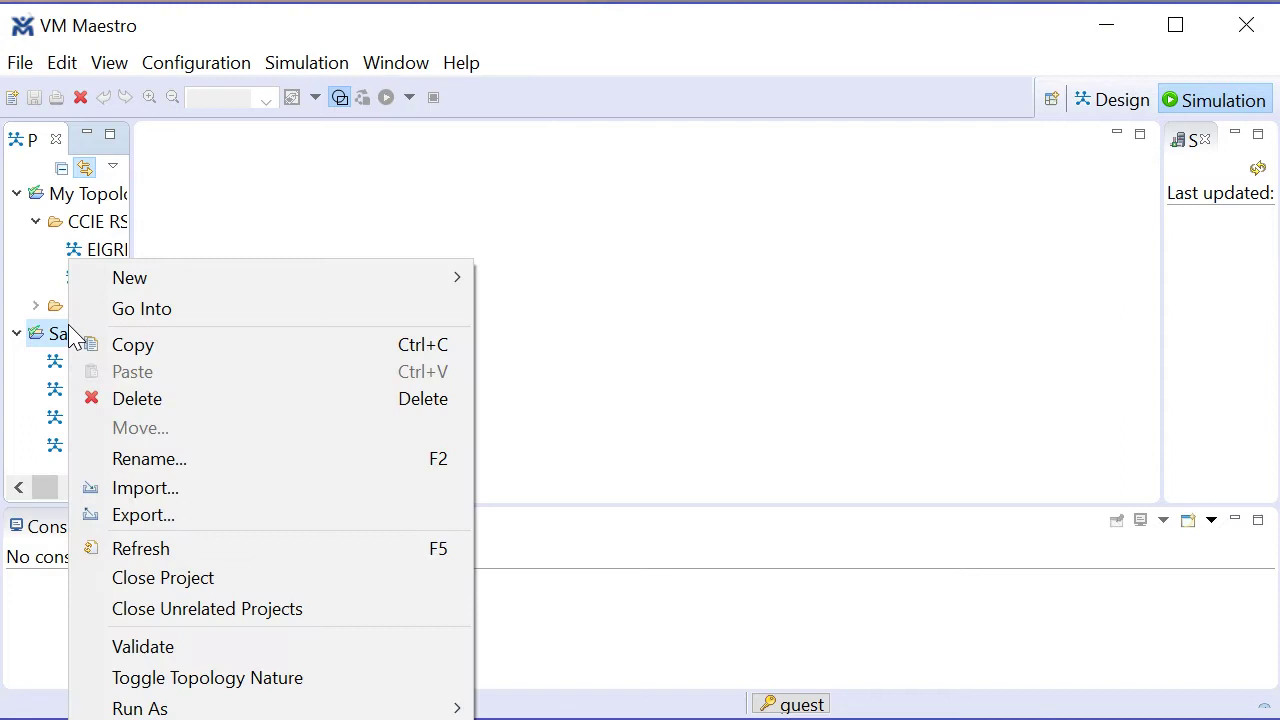
pyautogui.moveTo(270, 283)
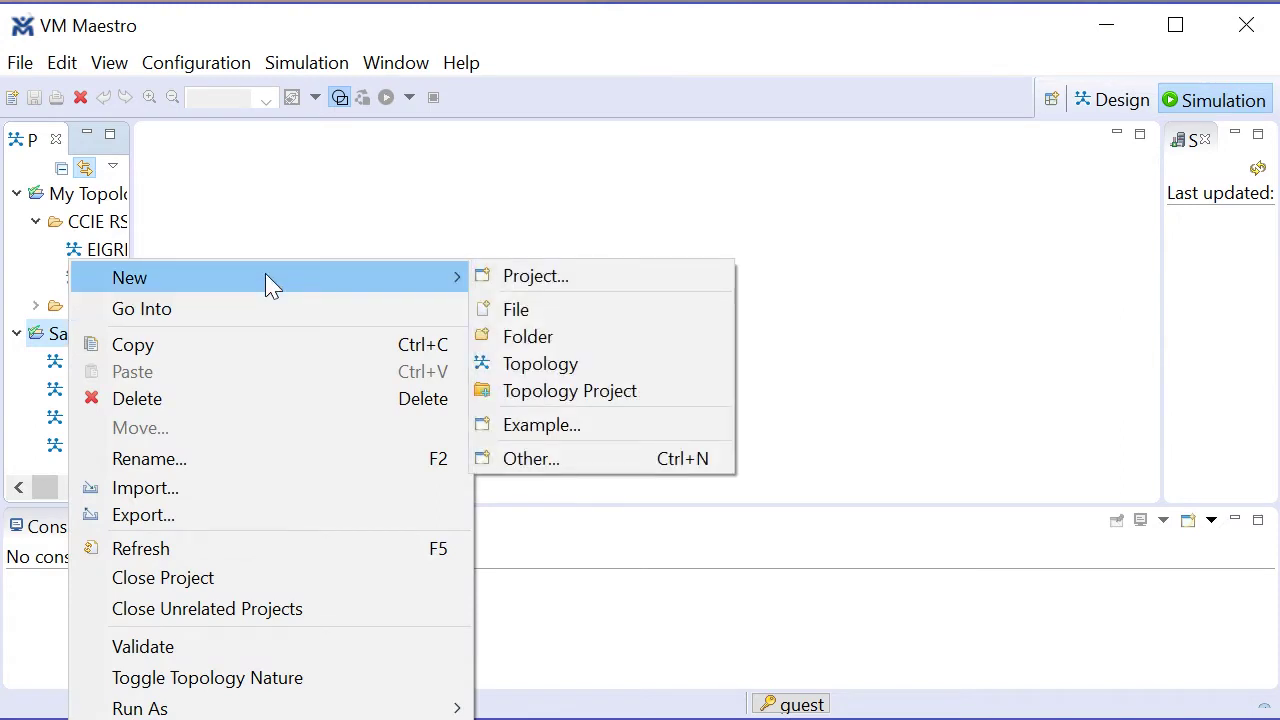
pyautogui.click(600, 365)
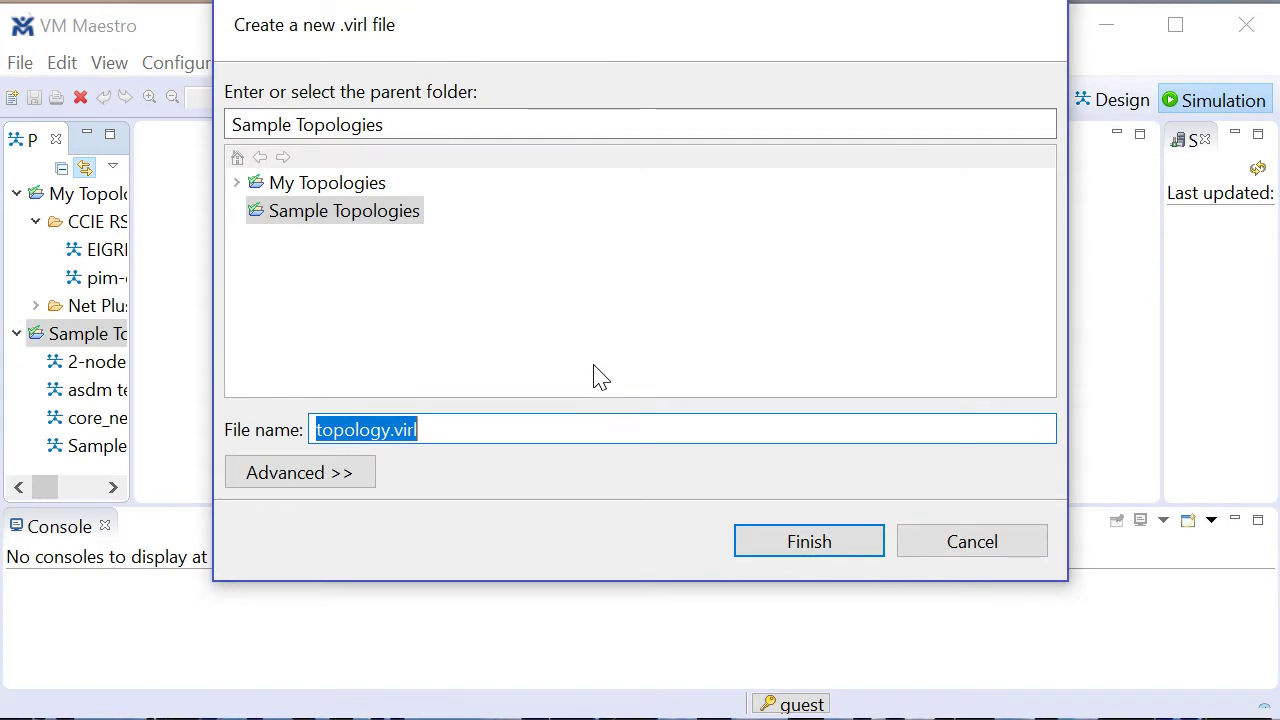
pyautogui.write('eigrp')
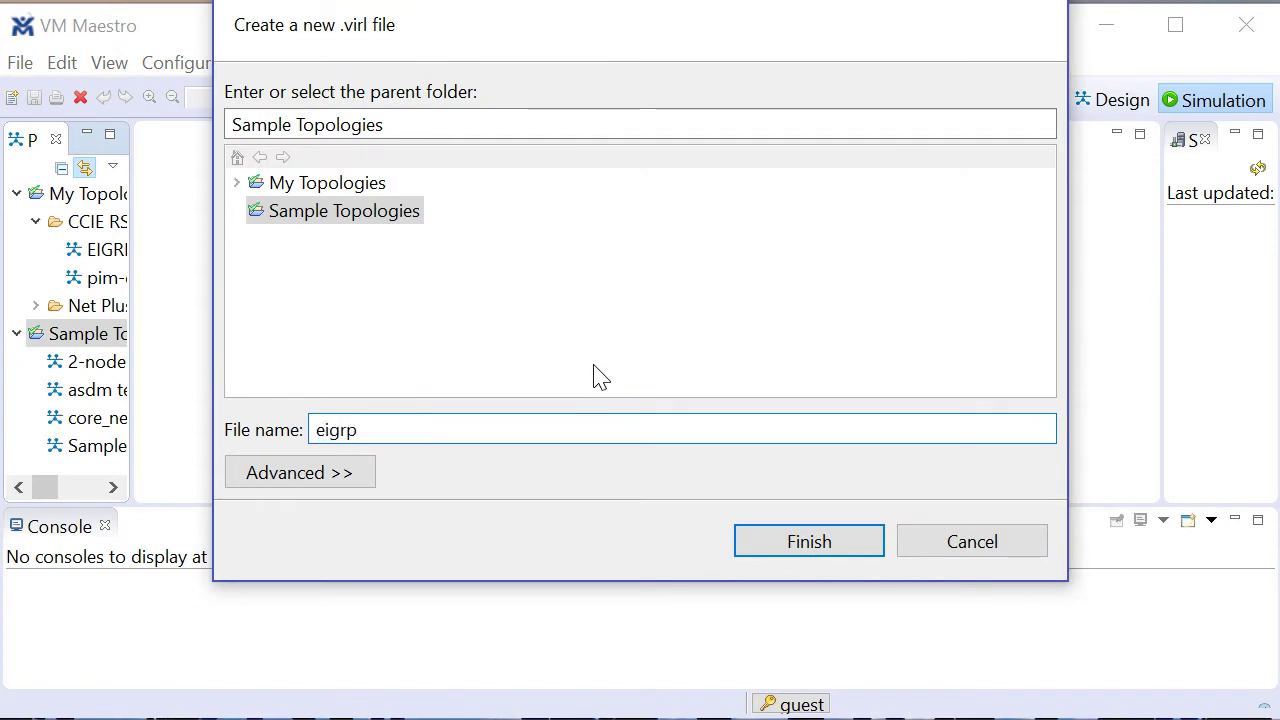
pyautogui.write('_practice')
pyautogui.click(854, 543)
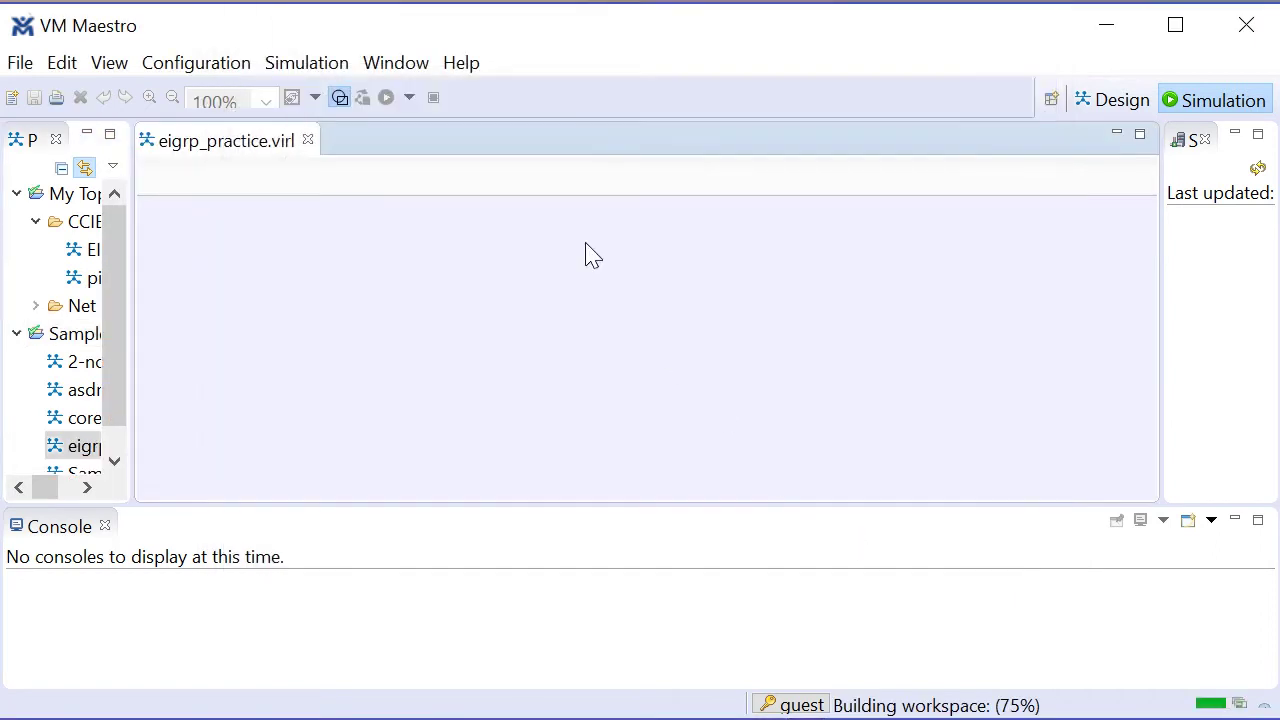
pyautogui.click(1110, 110)
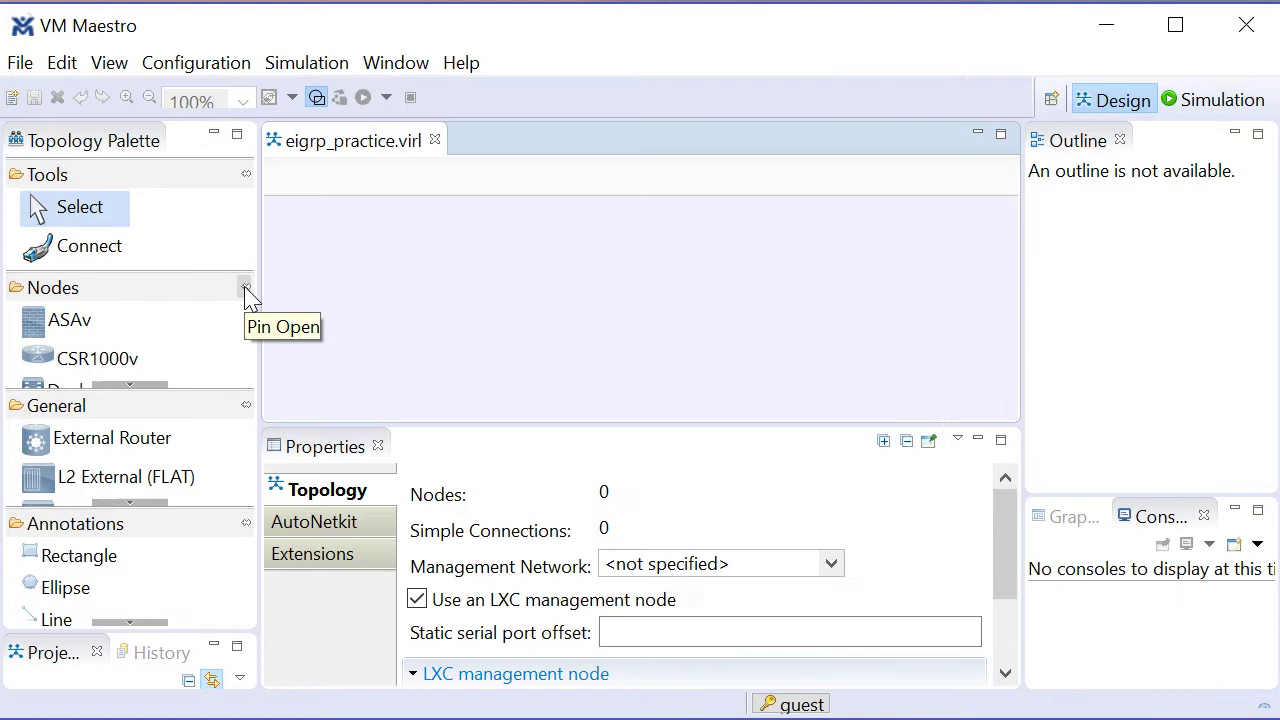
# Place the first IOSv router, iosv-1, on the canvas.
pyautogui.click(143, 395)
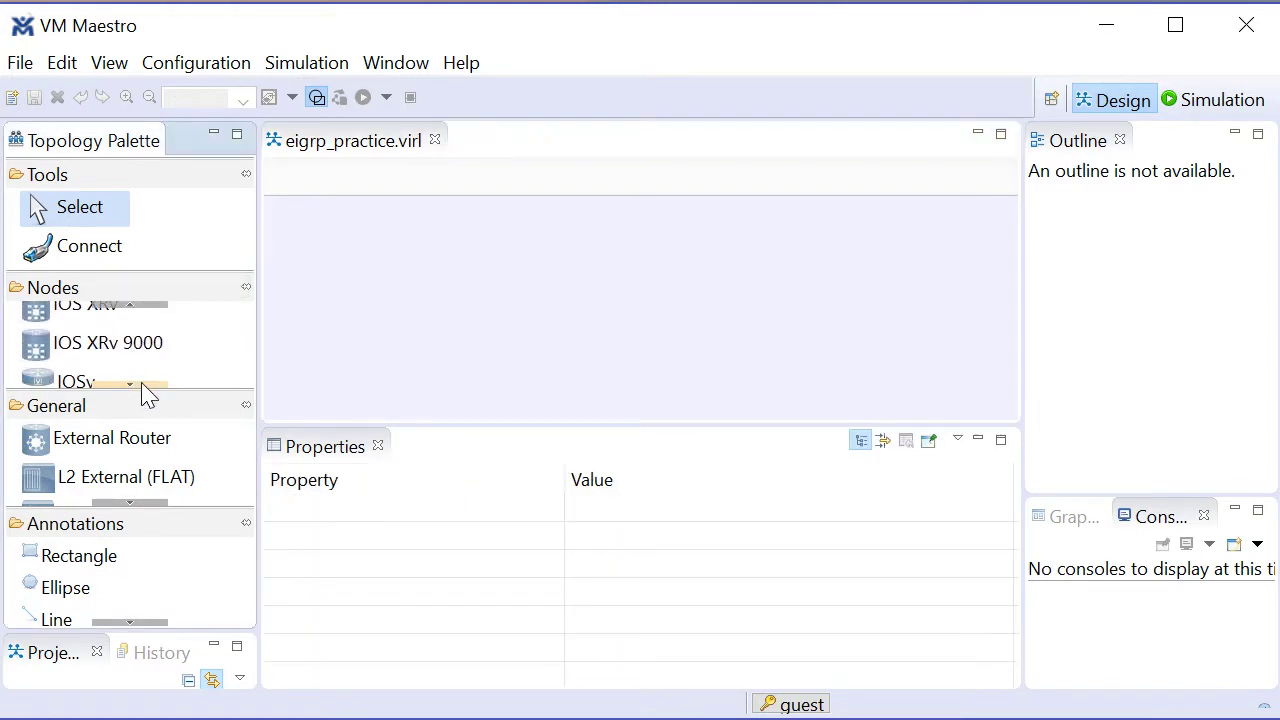
pyautogui.click(142, 386)
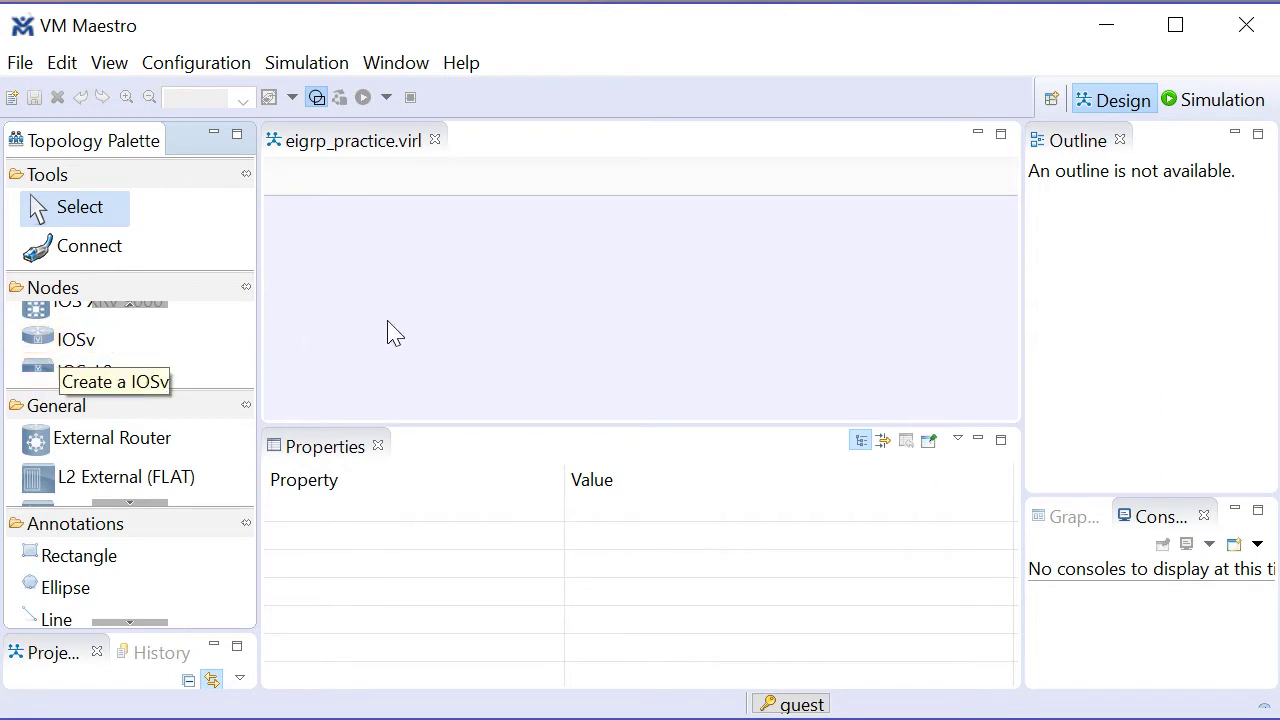
pyautogui.click(80, 345)
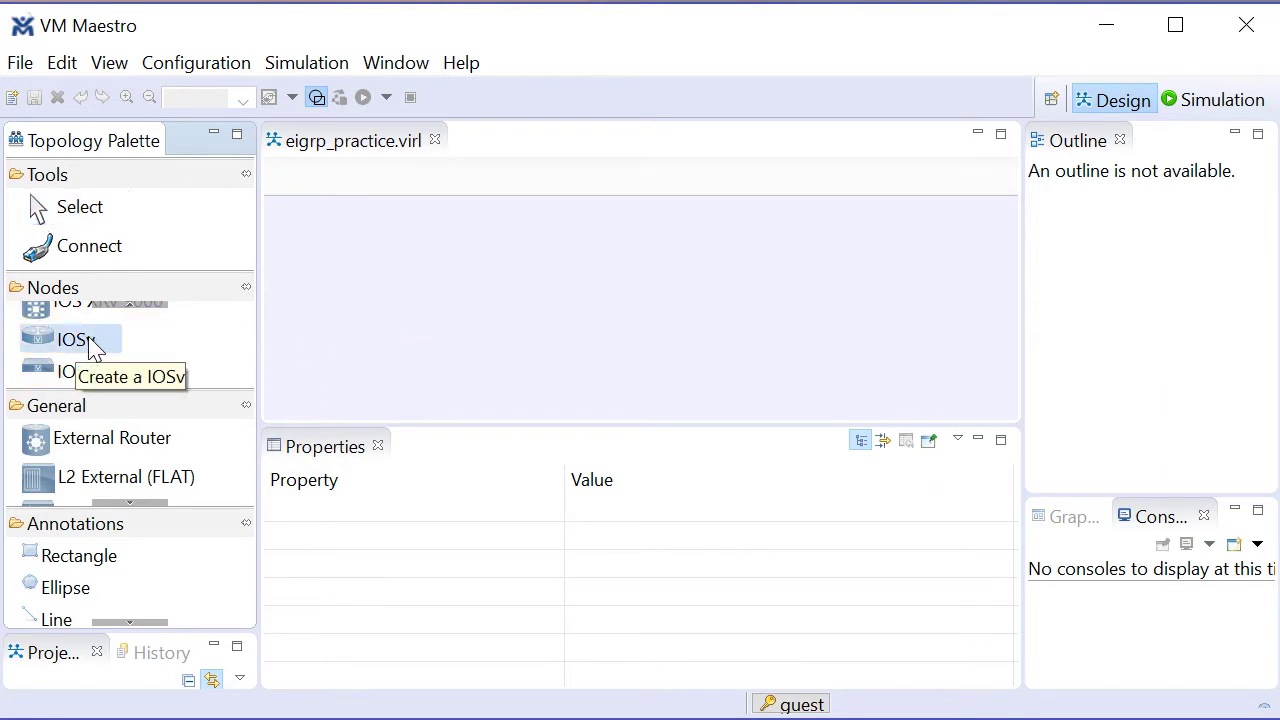
pyautogui.click(380, 293)
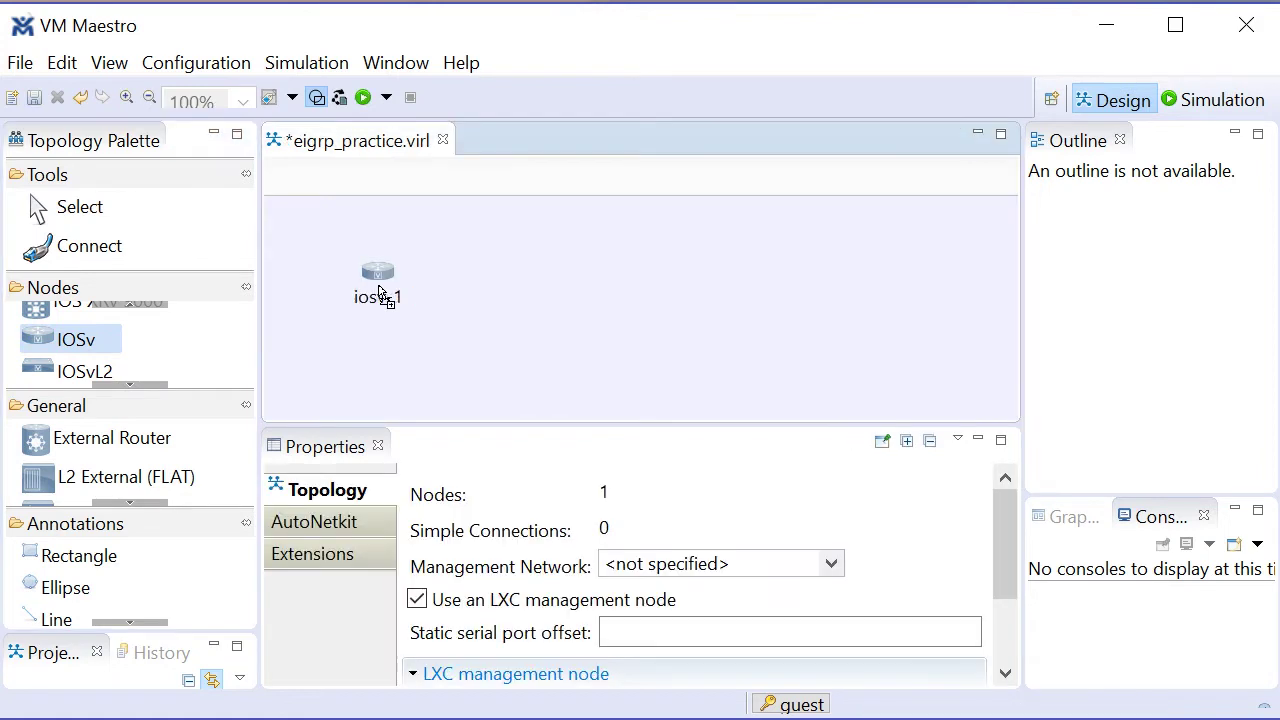
# Place an Unmanaged Switch, unmanagedswitch-1, beside iosv-1.
pyautogui.click(133, 388)
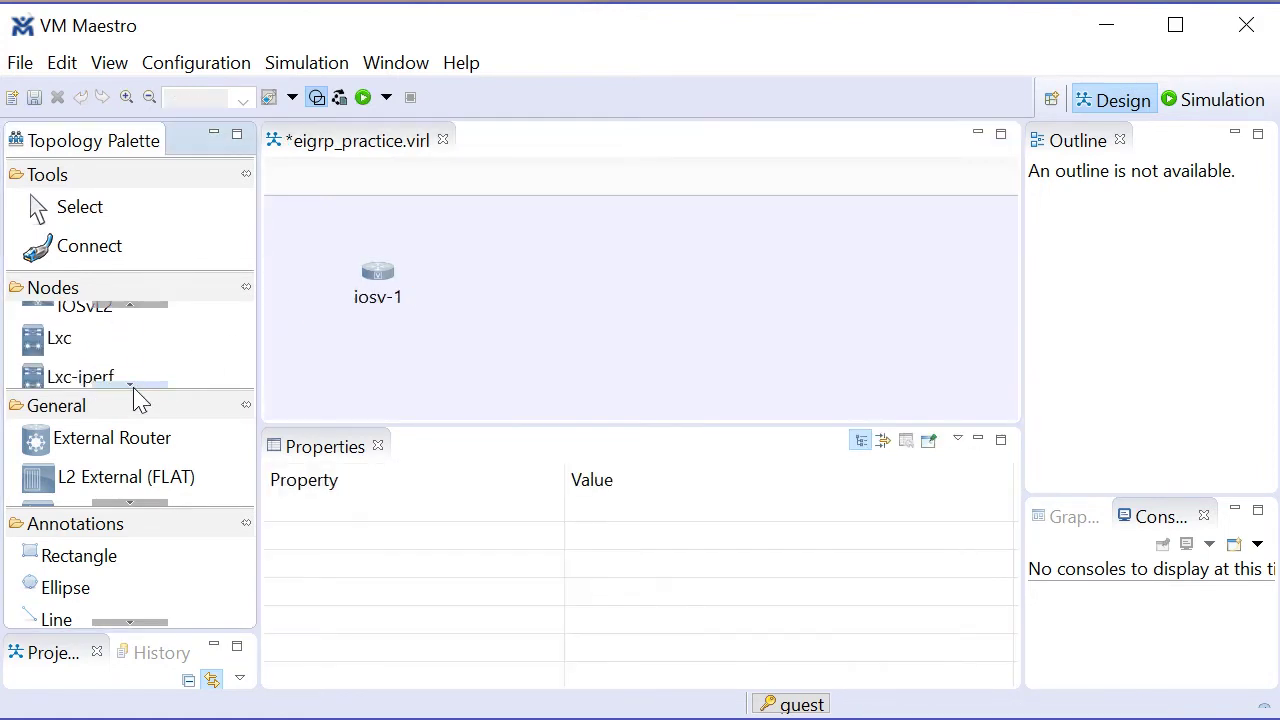
pyautogui.click(133, 388)
pyautogui.click(133, 388)
pyautogui.click(133, 388)
pyautogui.click(133, 388)
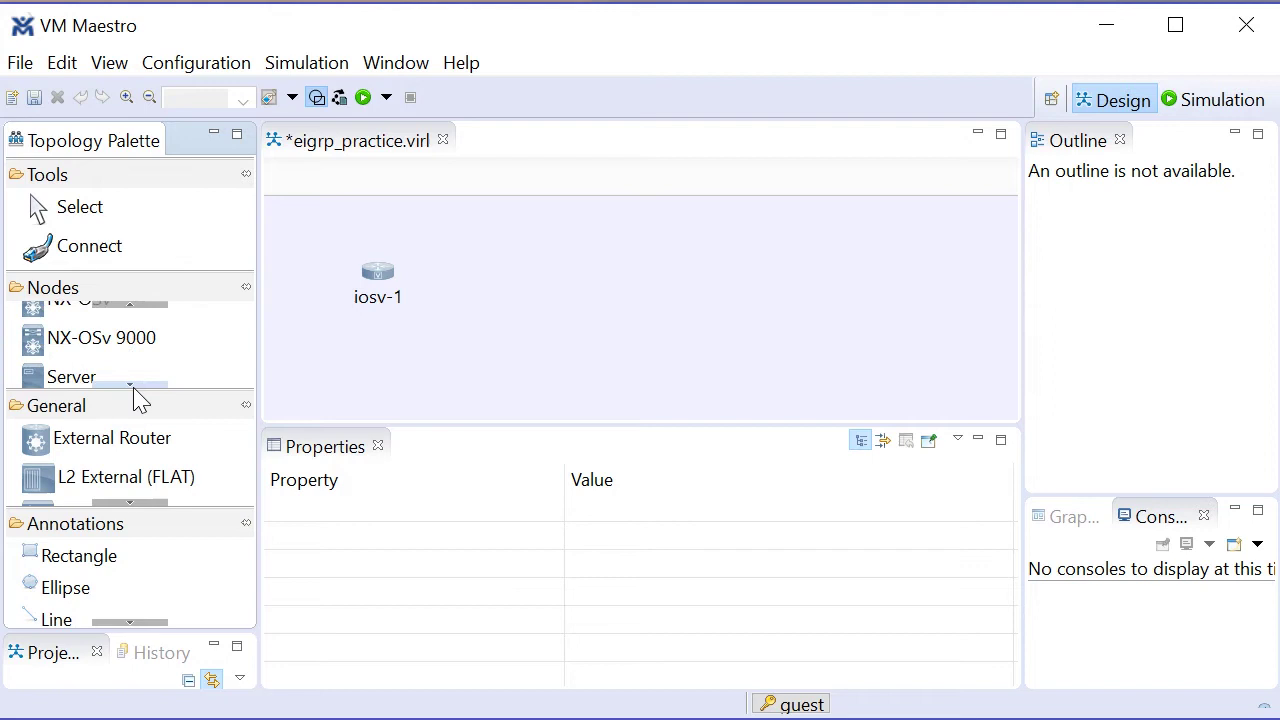
pyautogui.click(133, 388)
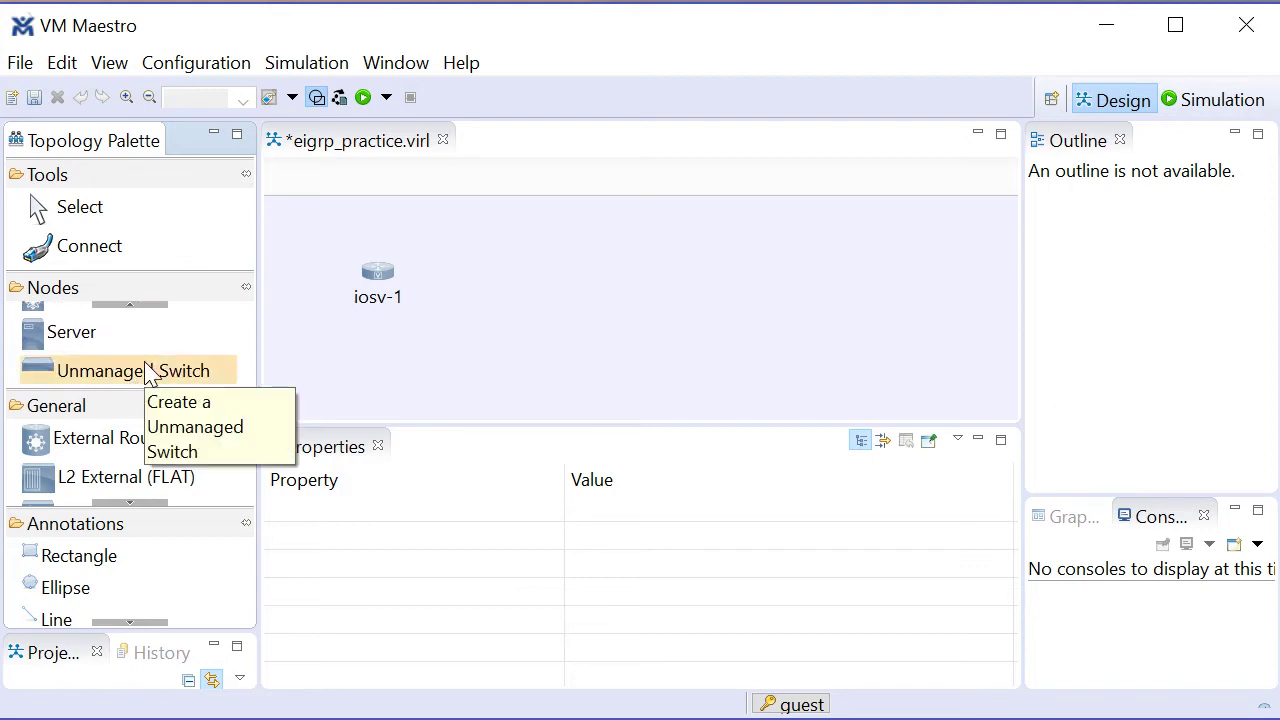
pyautogui.click(149, 368)
pyautogui.click(489, 289)
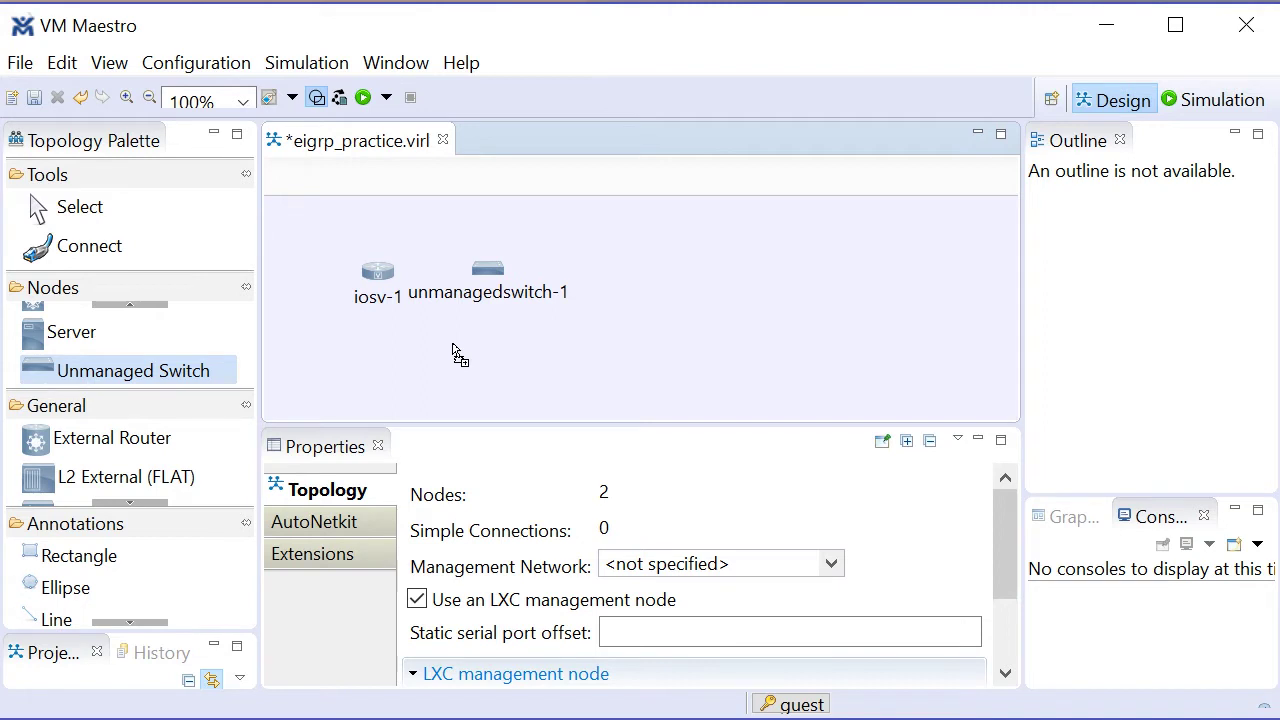
# Place the second IOSv router, iosv-2, to the right of the switch.
pyautogui.click(142, 306)
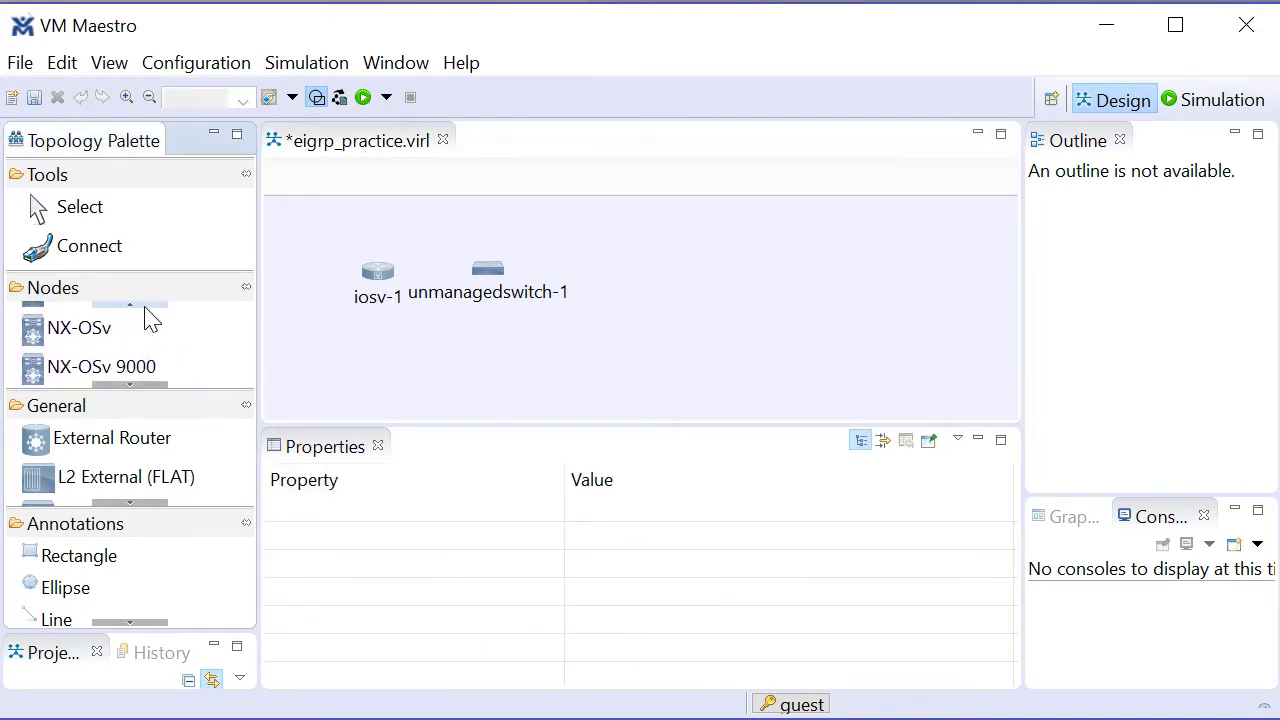
pyautogui.moveTo(144, 308); pyautogui.dragTo(131, 309)
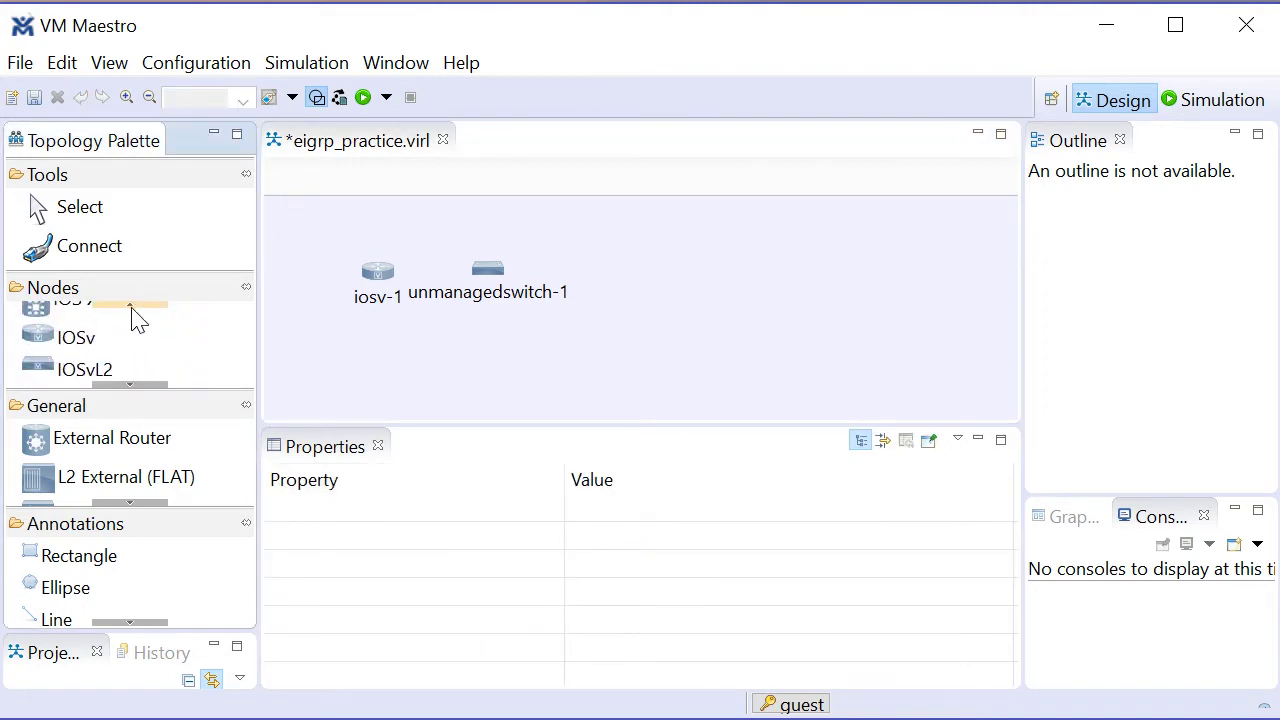
pyautogui.click(82, 340)
pyautogui.click(630, 316)
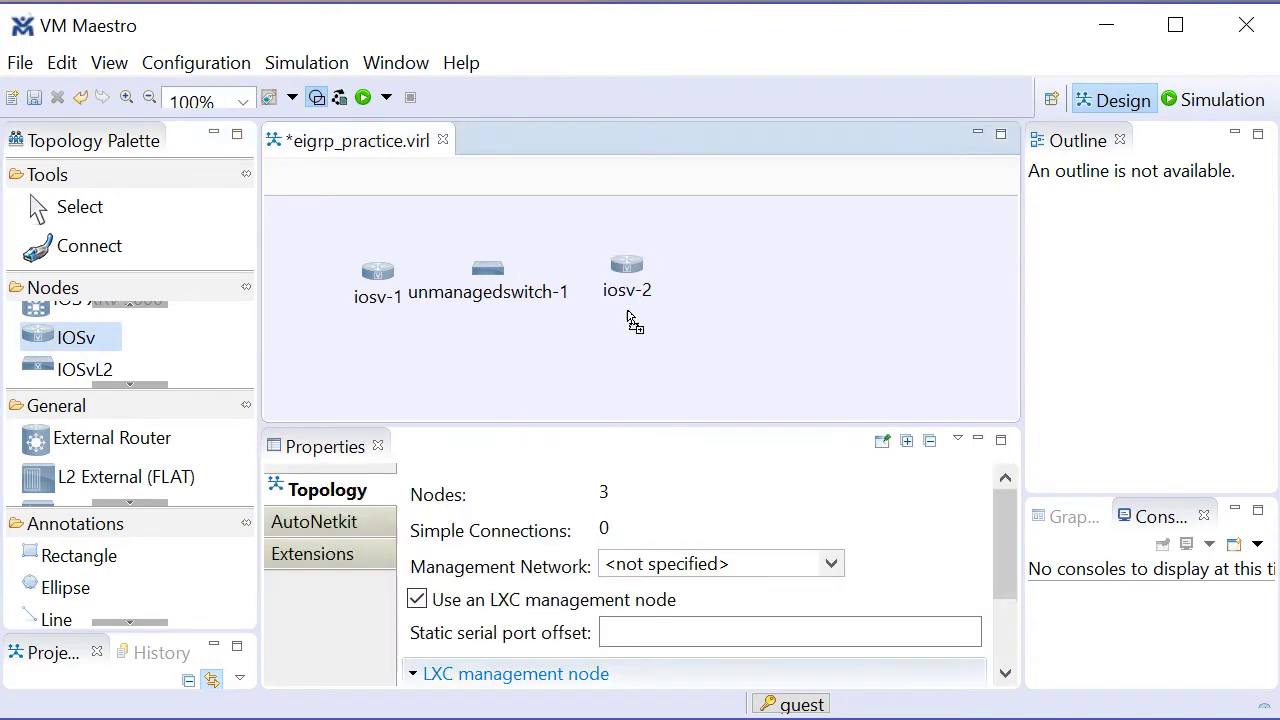
# Connect iosv-1 to unmanagedswitch-1 and unmanagedswitch-1 to iosv-2.
pyautogui.click(120, 258)
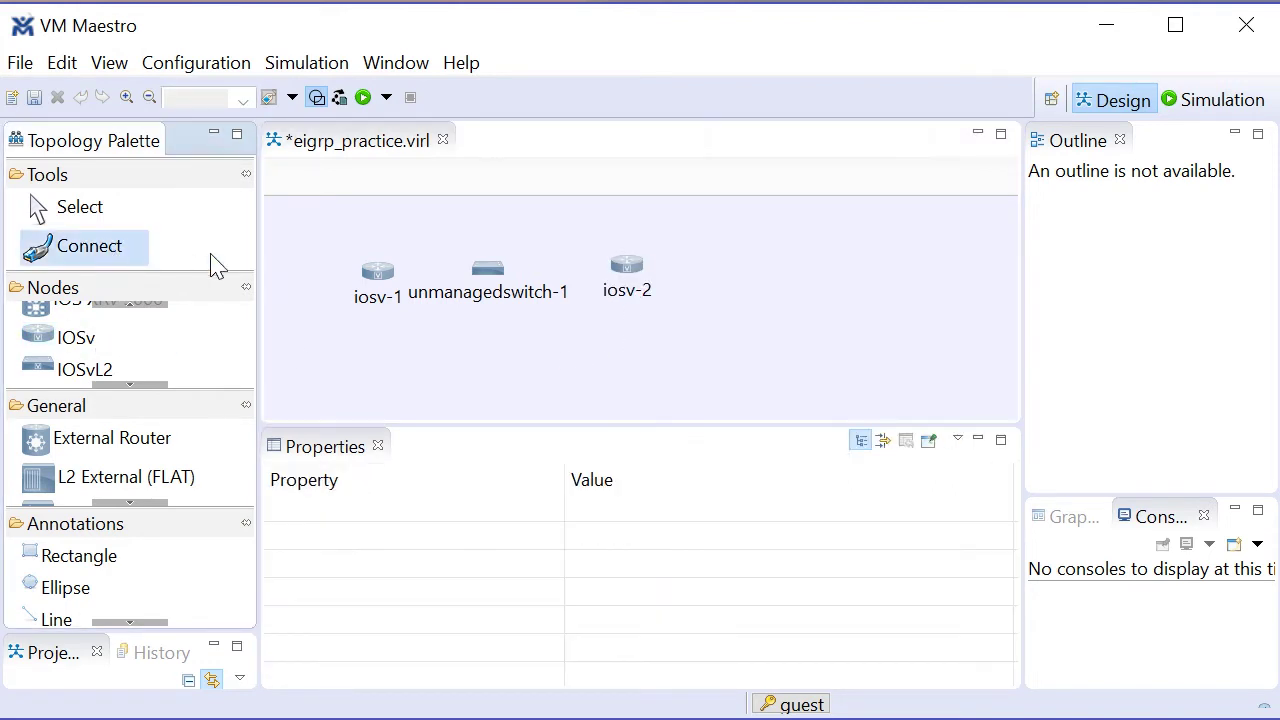
pyautogui.click(383, 288)
pyautogui.click(497, 270)
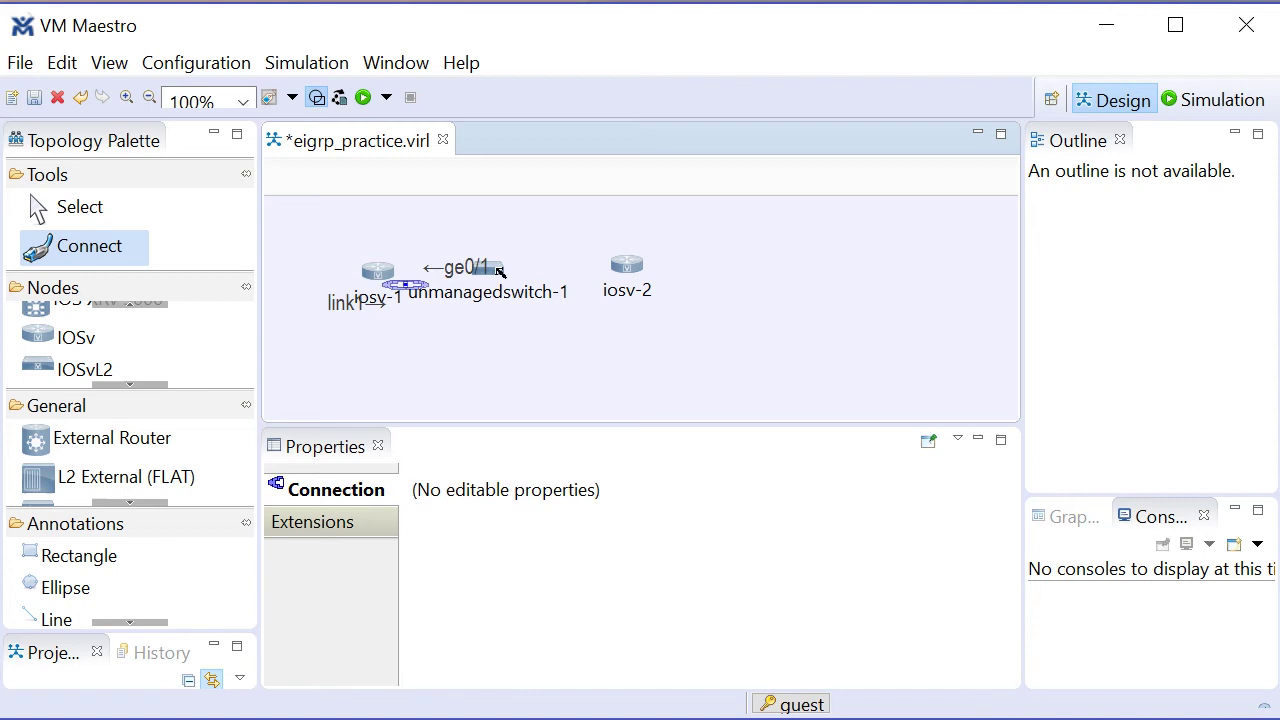
pyautogui.click(563, 275)
pyautogui.click(645, 272)
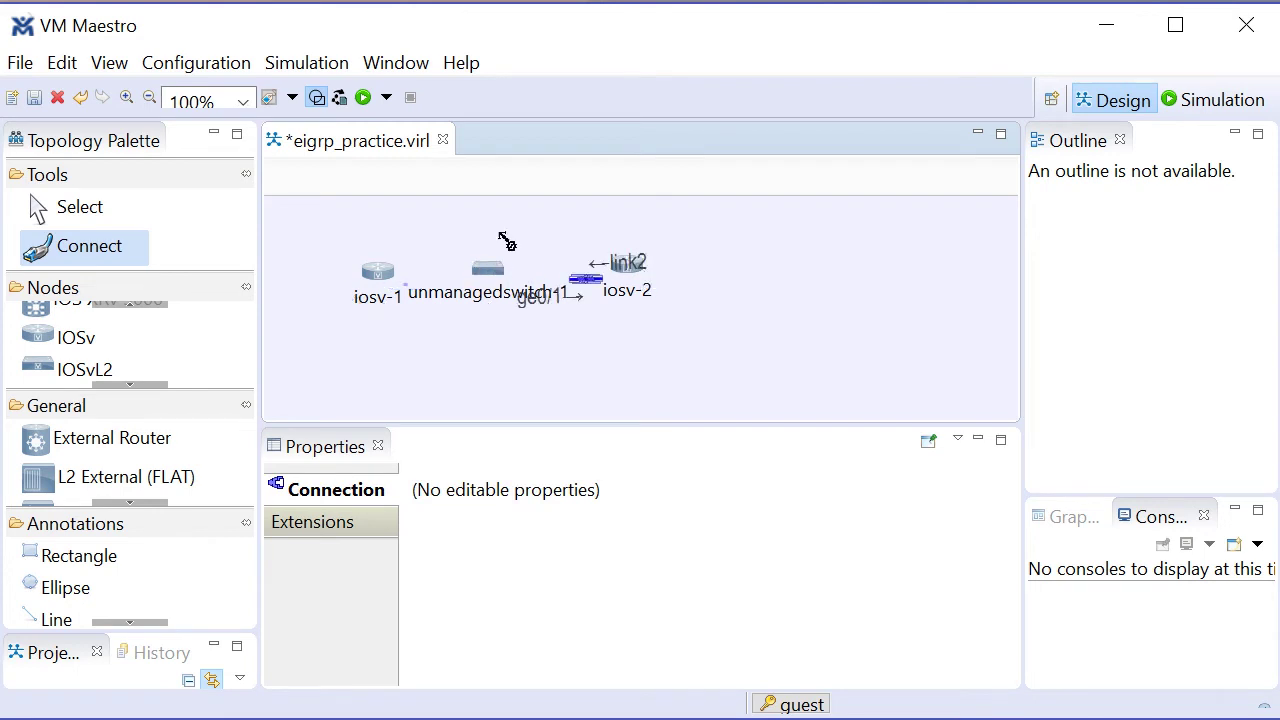
# Move the switch below the routers and shift iosv-2 further right.
pyautogui.click(45, 207)
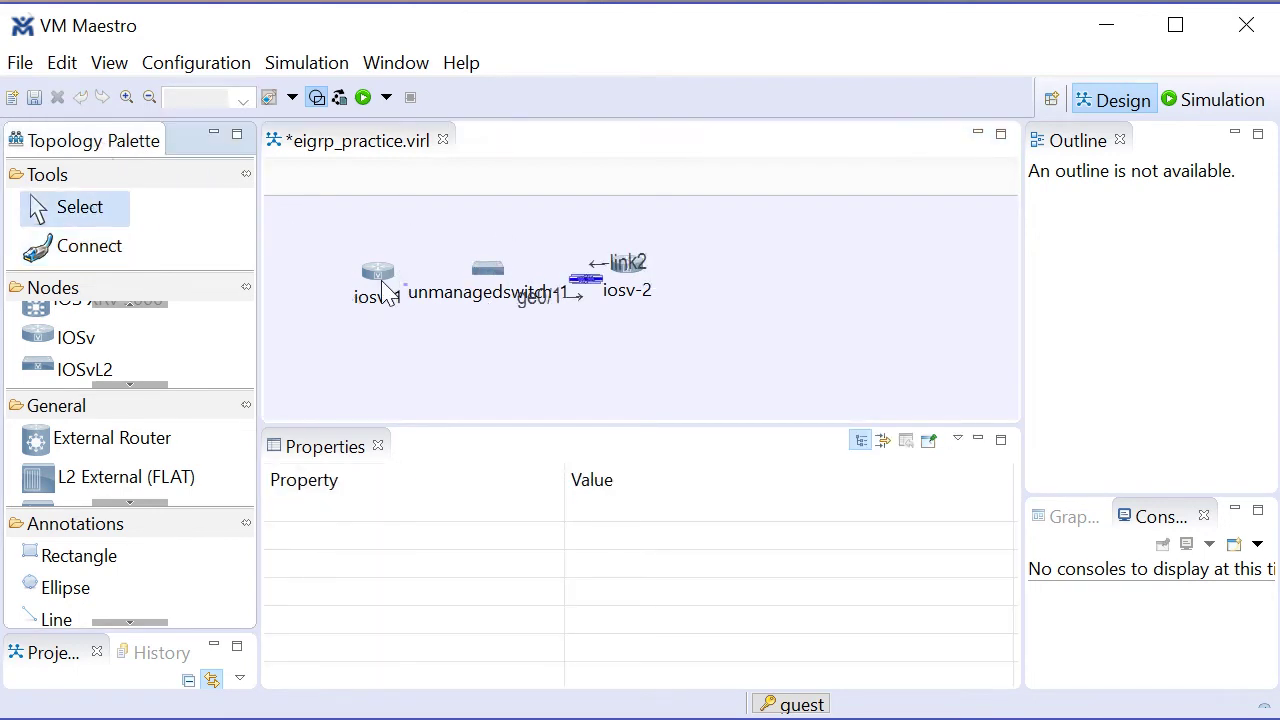
pyautogui.click(349, 249)
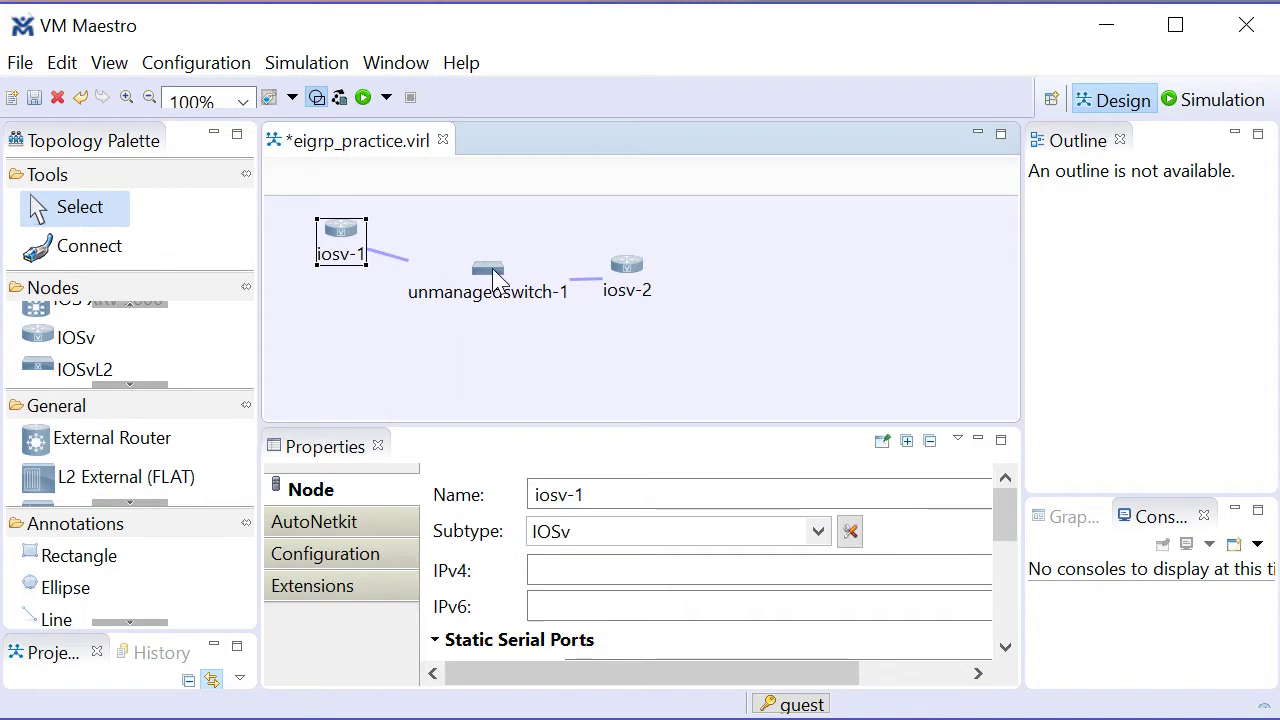
pyautogui.click(490, 275)
pyautogui.moveTo(550, 348); pyautogui.dragTo(550, 349)
pyautogui.moveTo(637, 283); pyautogui.dragTo(764, 283)
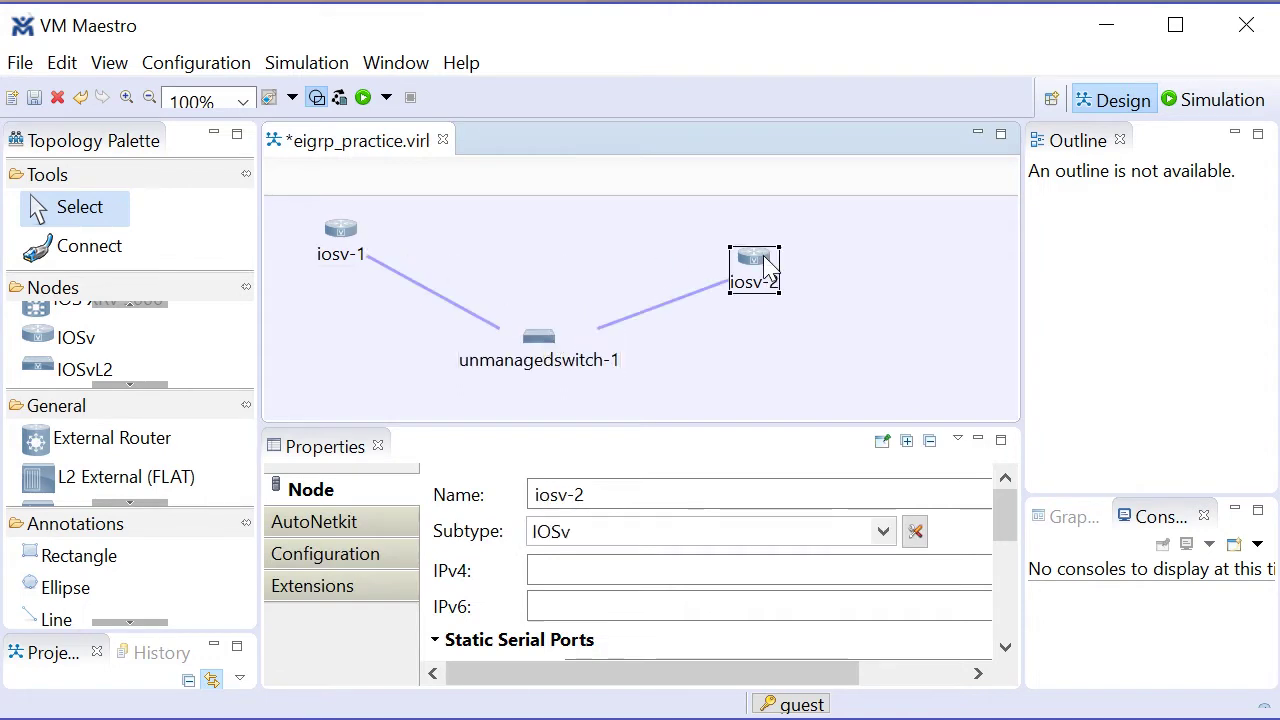
pyautogui.click(787, 366)
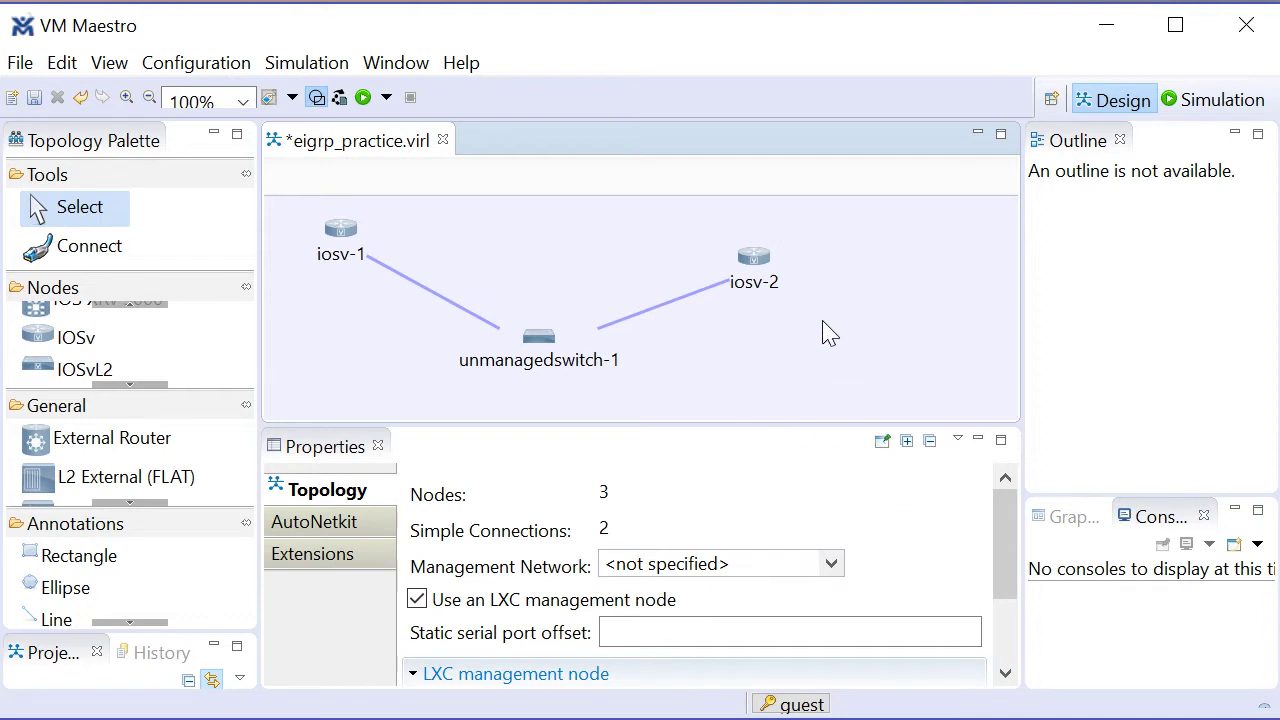
# In the AutoNetkit properties, set Enable CDP to true and Enable Routing Protocols to false.
pyautogui.moveTo(1016, 545)
pyautogui.mouseDown()
pyautogui.moveTo(1008, 672)
pyautogui.moveTo(1010, 523)
pyautogui.moveTo(1022, 524)
pyautogui.mouseUp()
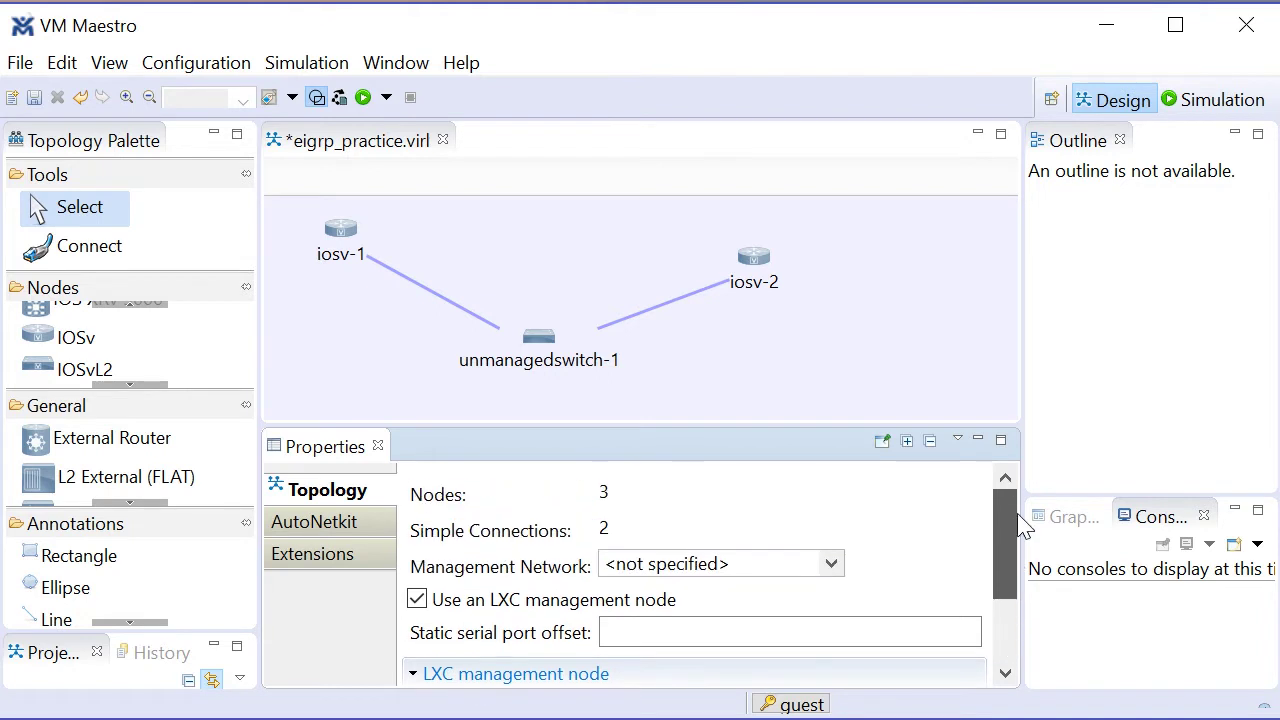
pyautogui.click(371, 528)
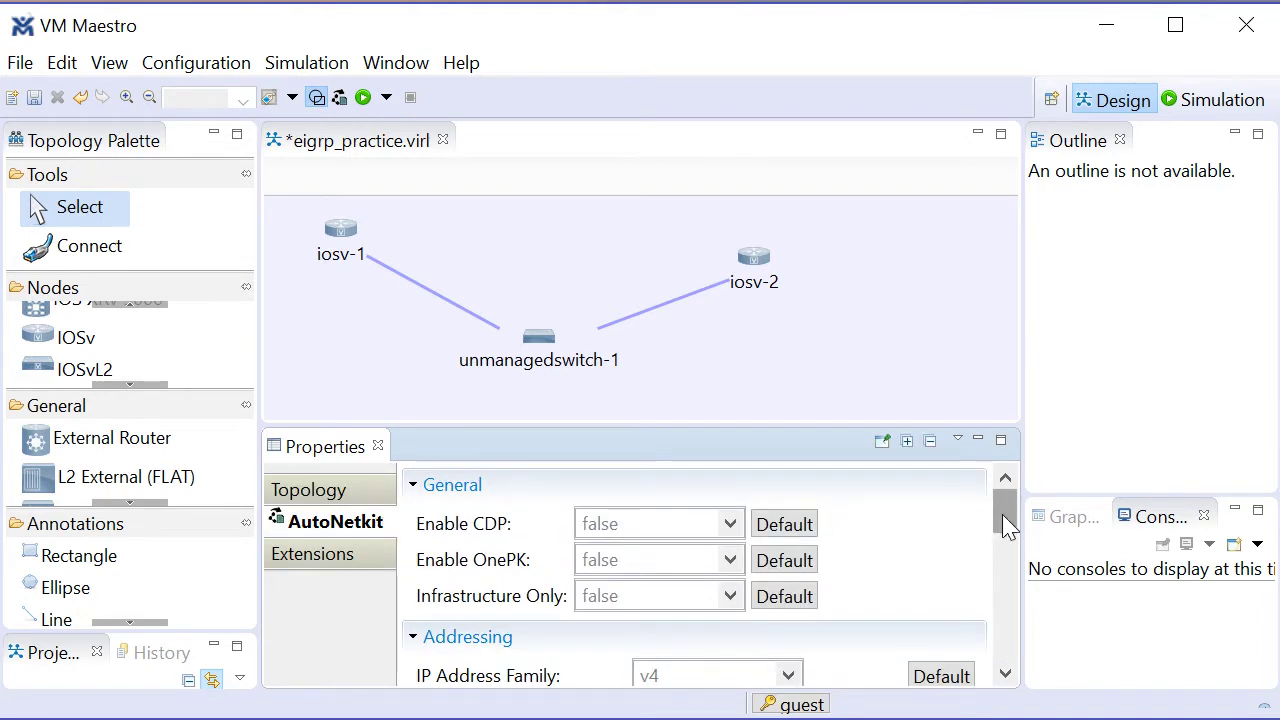
pyautogui.click(731, 540)
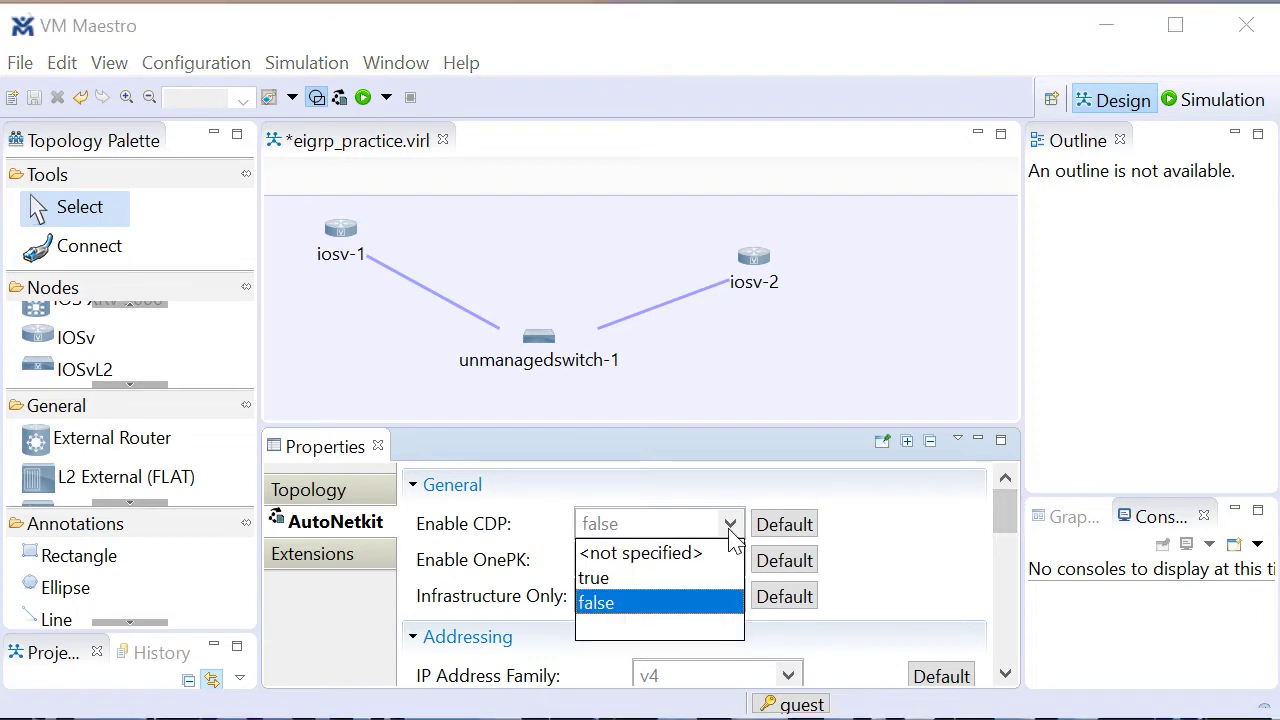
pyautogui.click(628, 580)
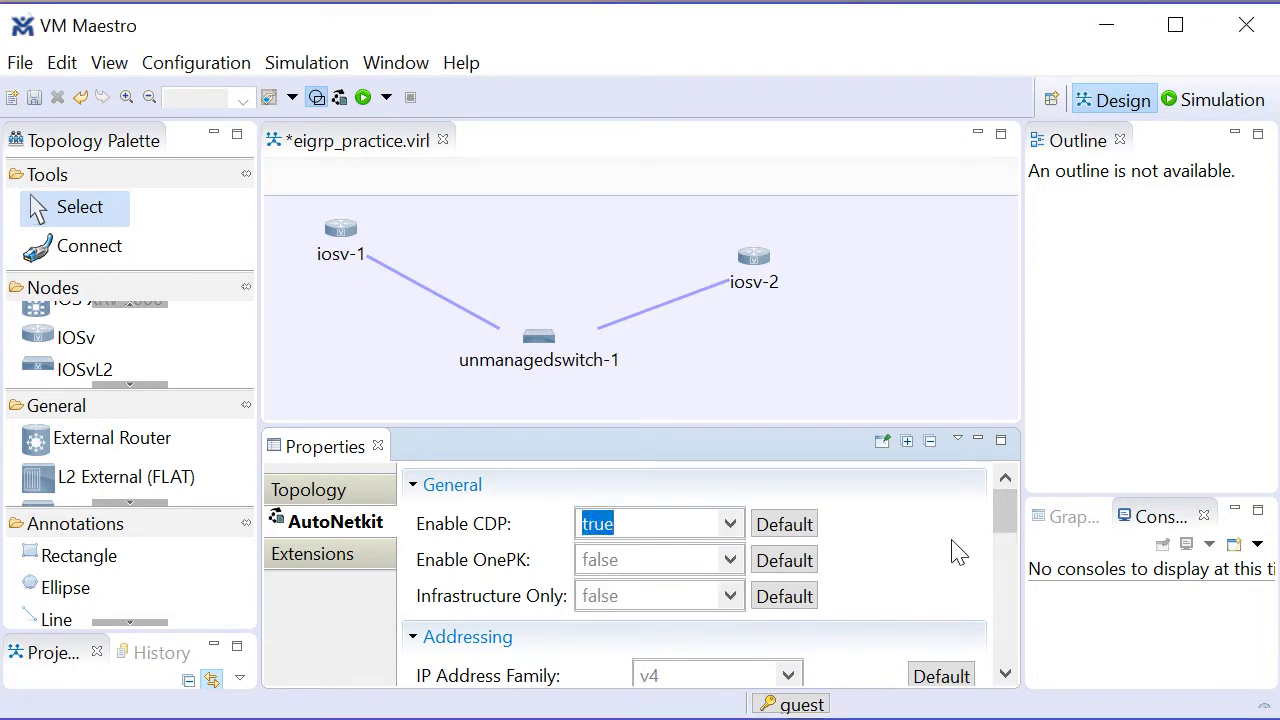
pyautogui.moveTo(997, 512); pyautogui.dragTo(1007, 665)
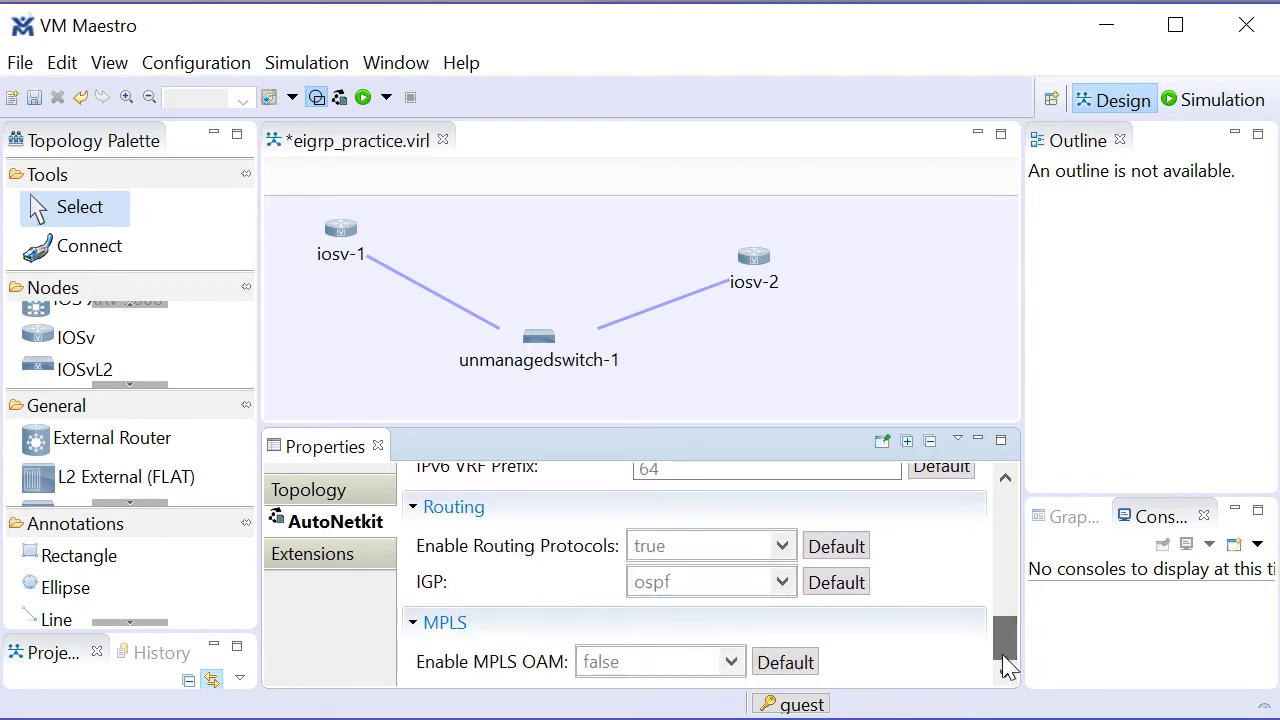
pyautogui.click(781, 546)
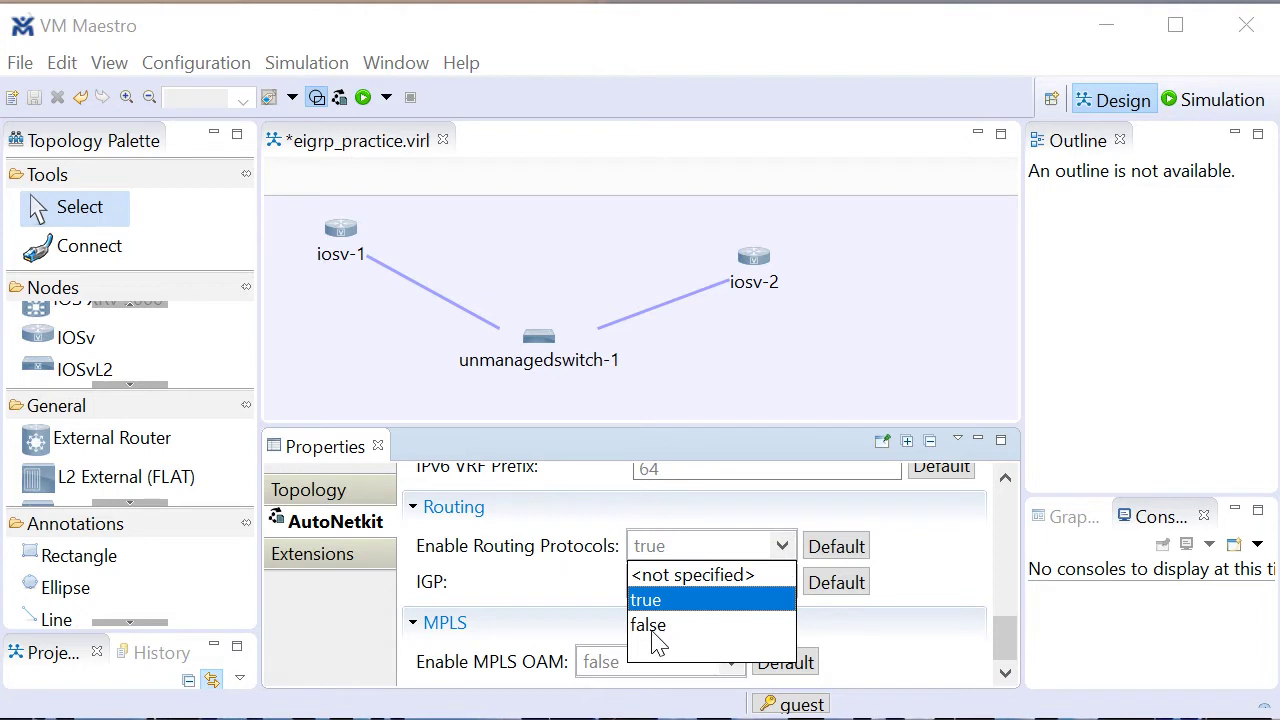
pyautogui.click(655, 637)
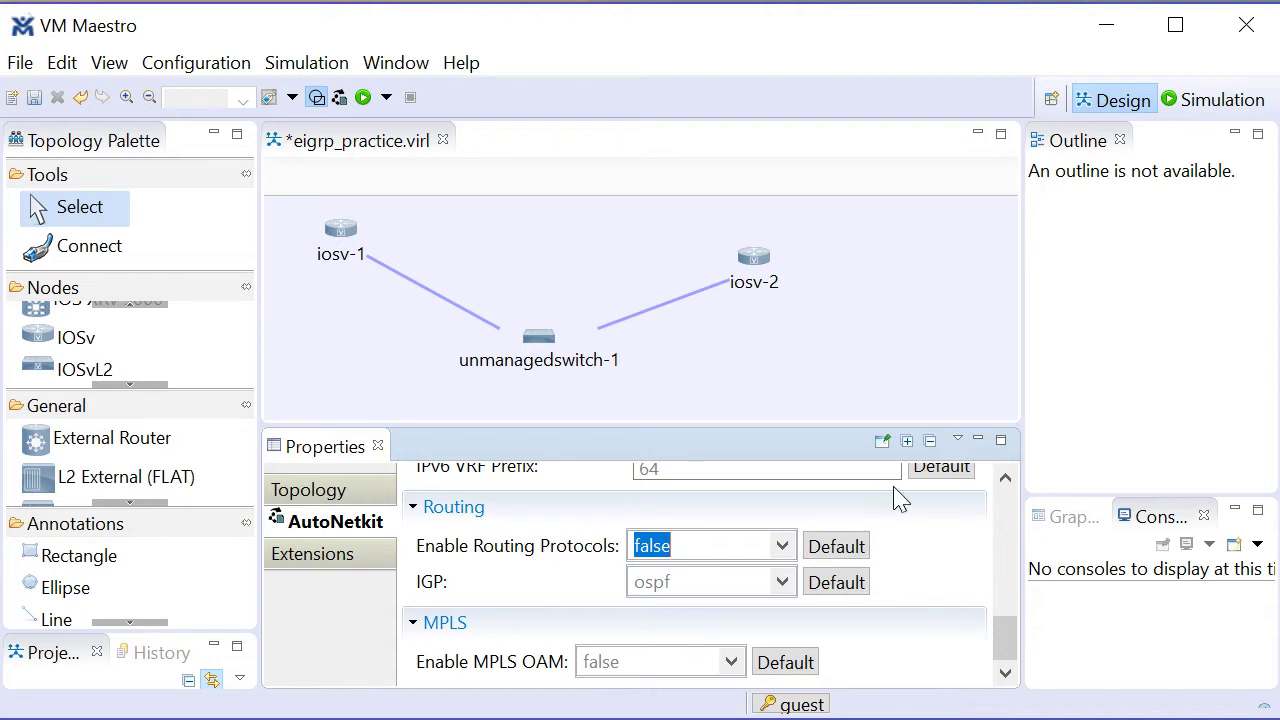
pyautogui.click(866, 357)
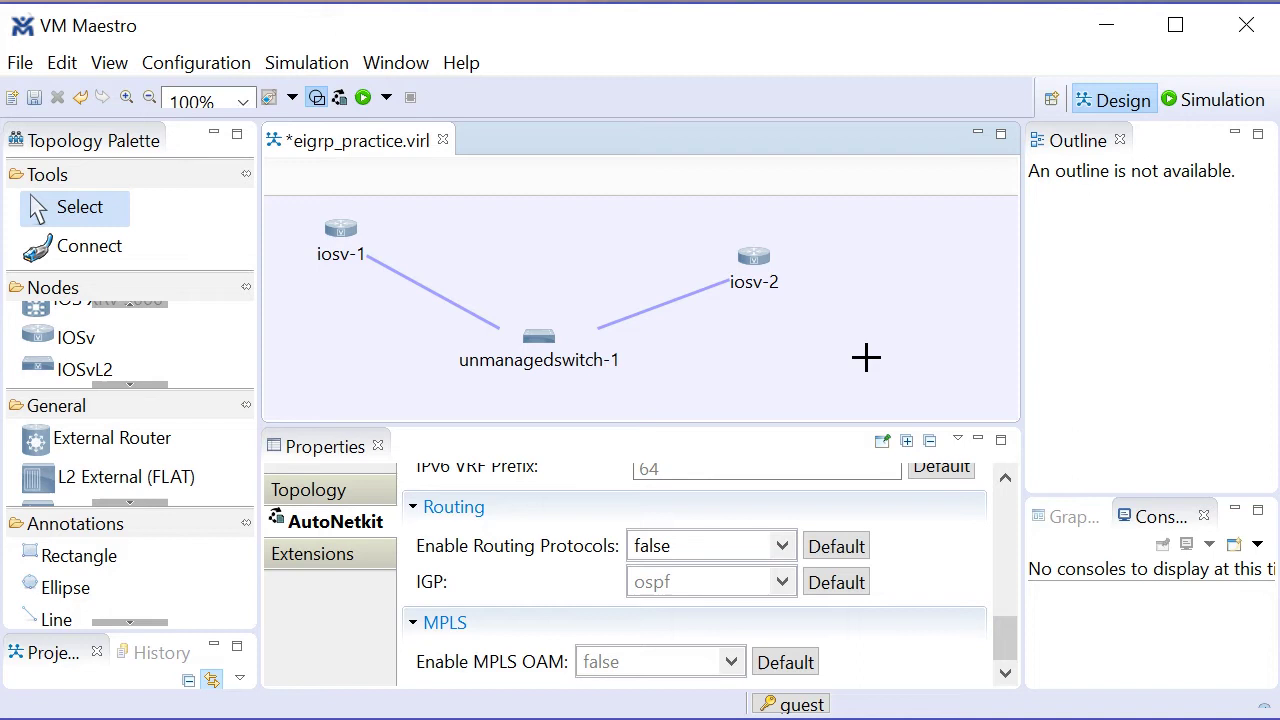
# Save eigrp_practice, launch its simulation in the Simulation perspective, and enlarge the console log.
pyautogui.click(366, 99)
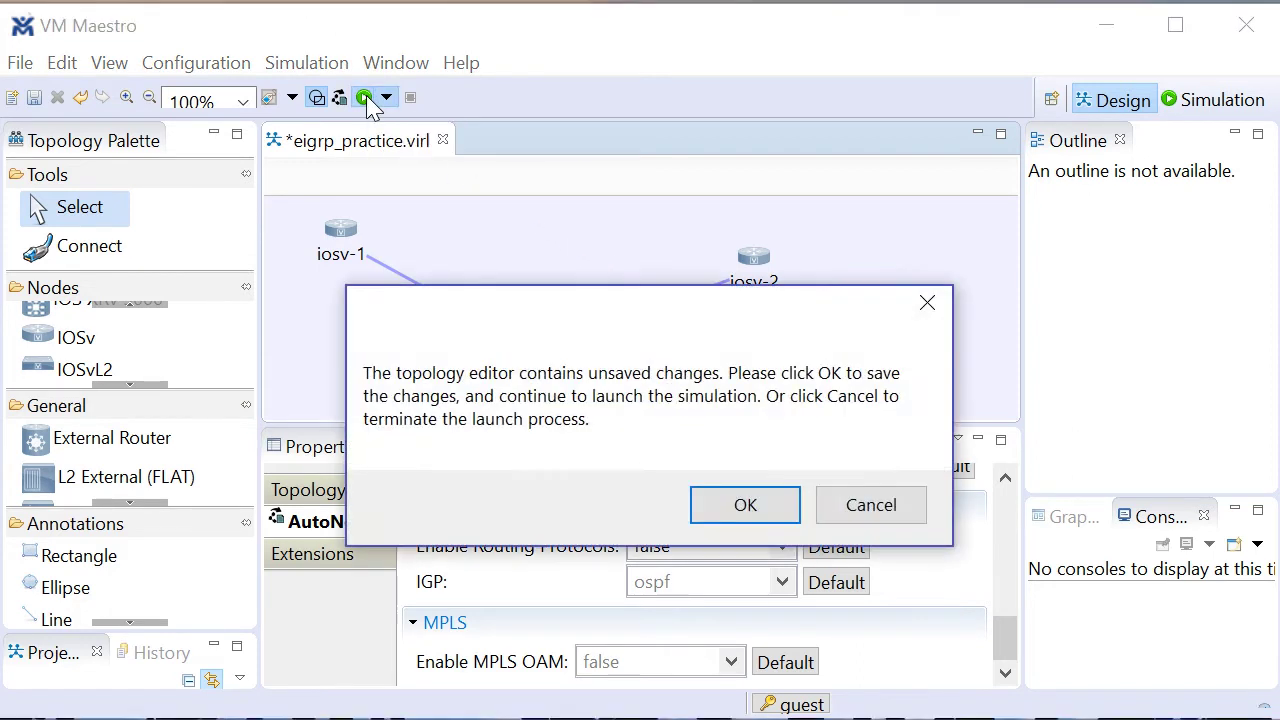
pyautogui.click(760, 508)
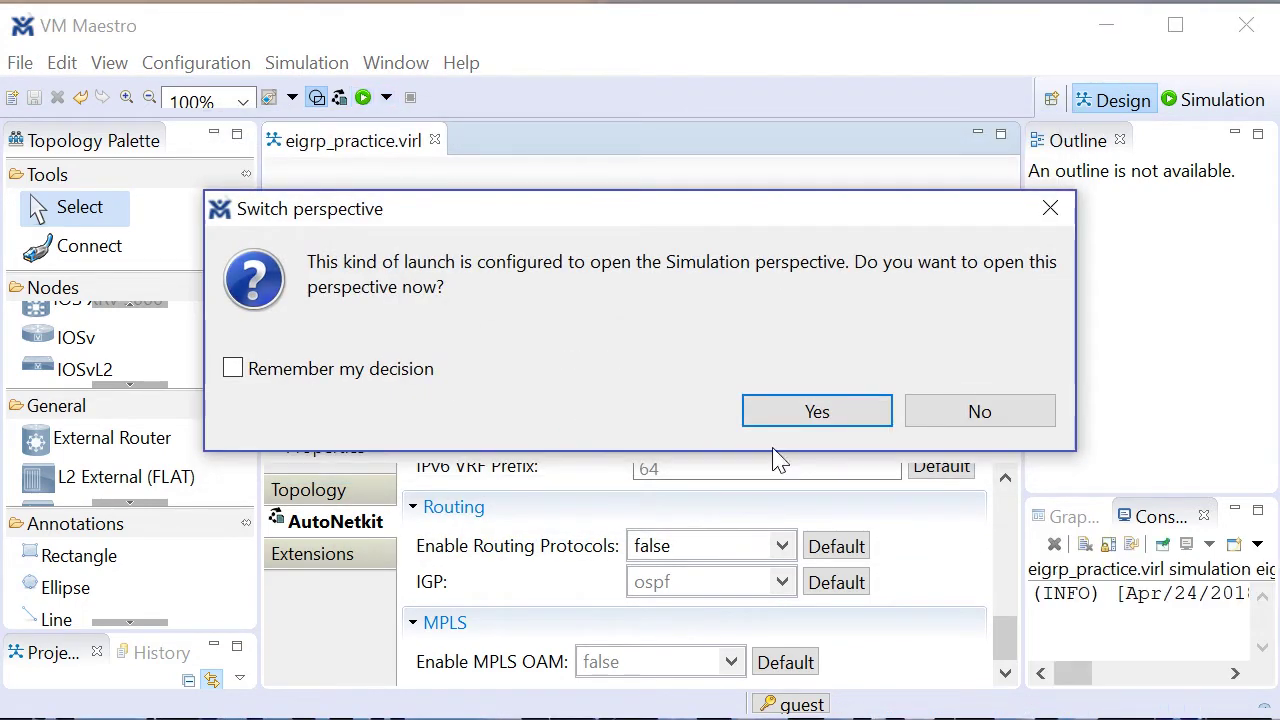
pyautogui.click(812, 412)
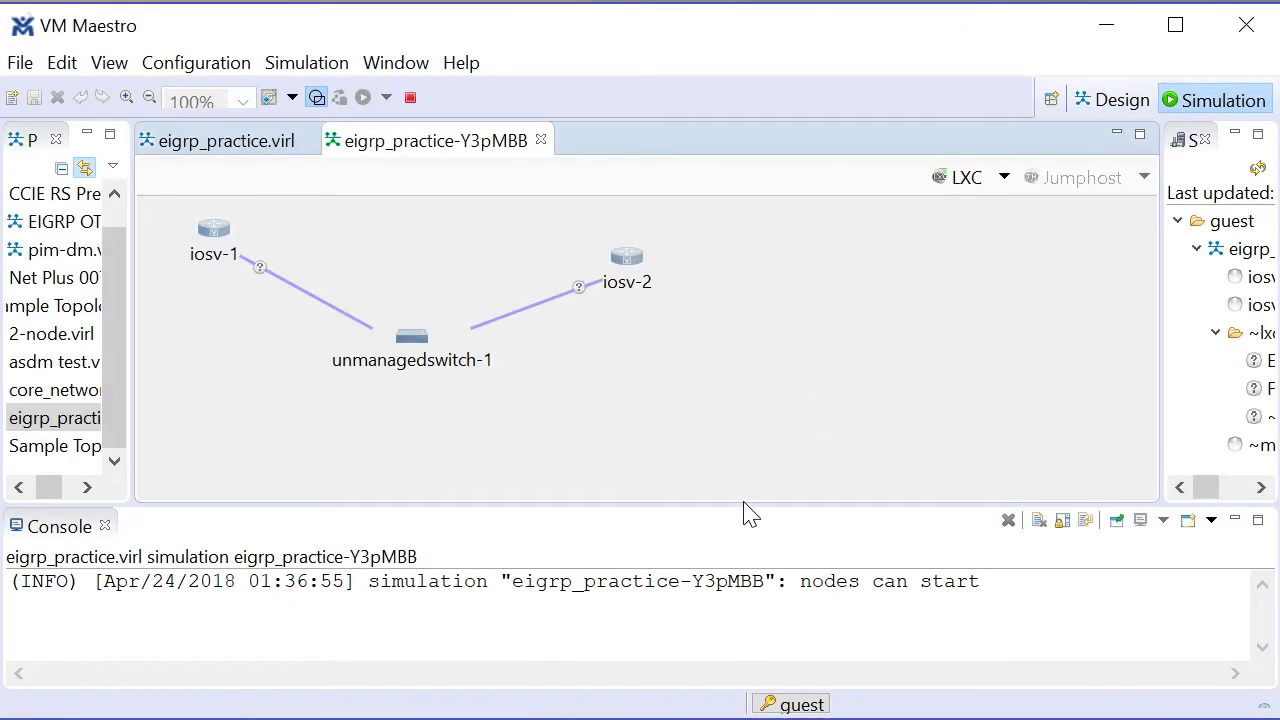
pyautogui.moveTo(751, 507); pyautogui.dragTo(768, 308)
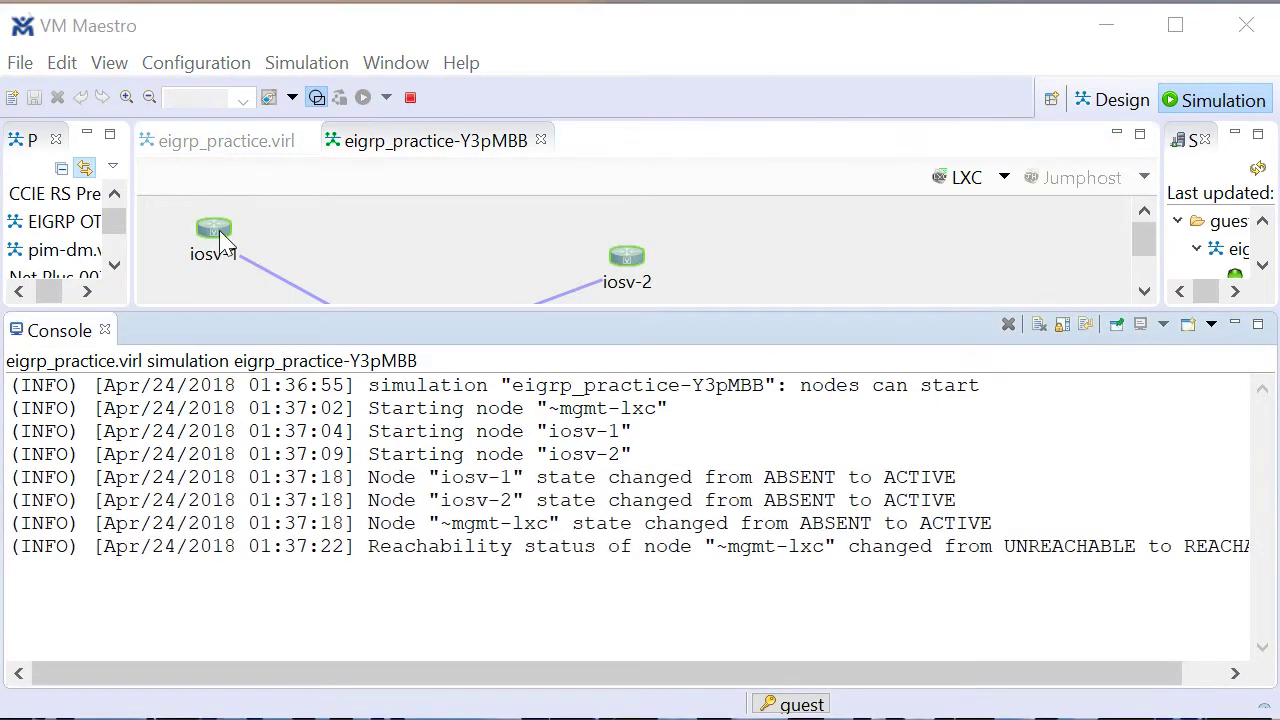
# Telnet to iosv-1's Console port and bring up its initial configuration dialog prompt.
pyautogui.rightClick(222, 240)
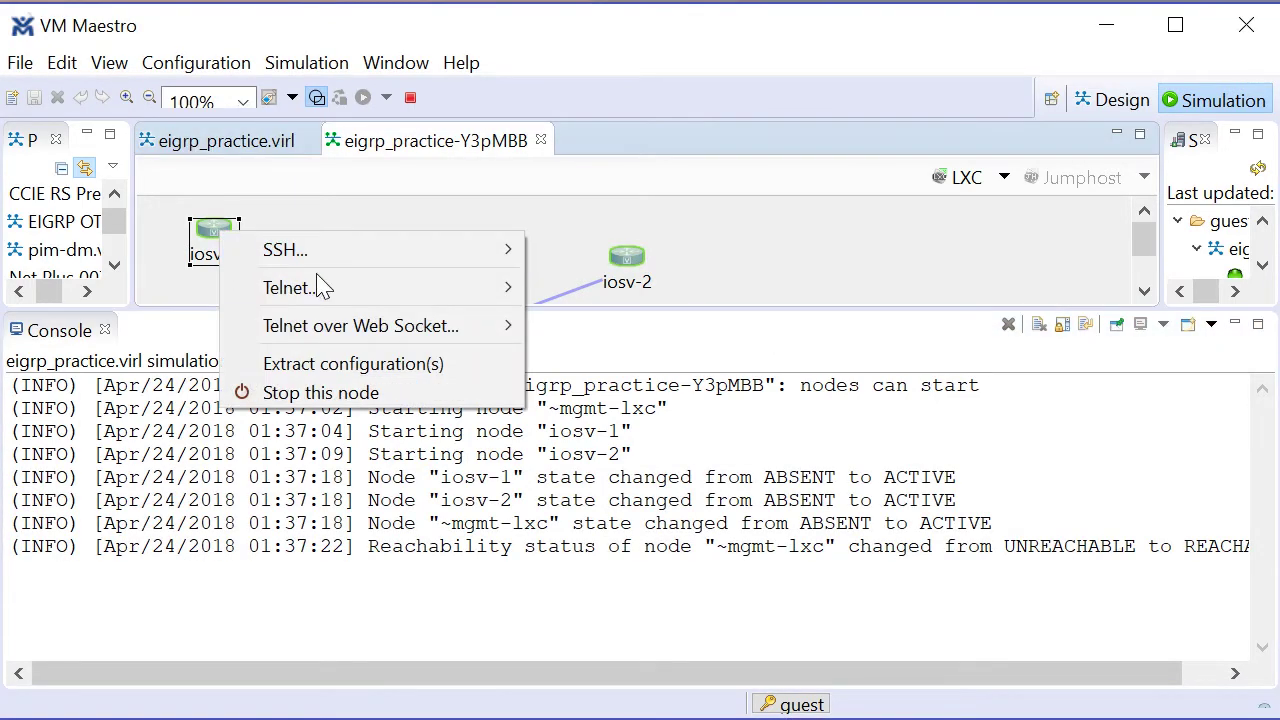
pyautogui.moveTo(337, 300)
pyautogui.click(594, 323)
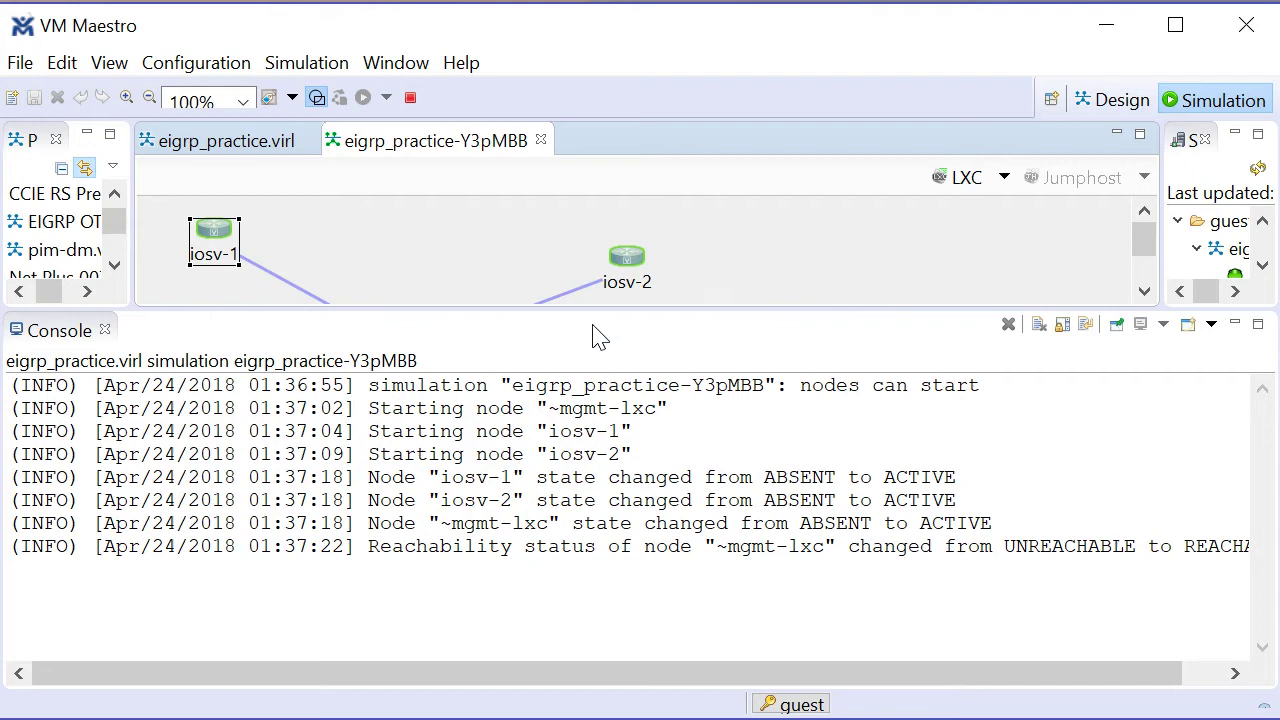
pyautogui.press('Return')
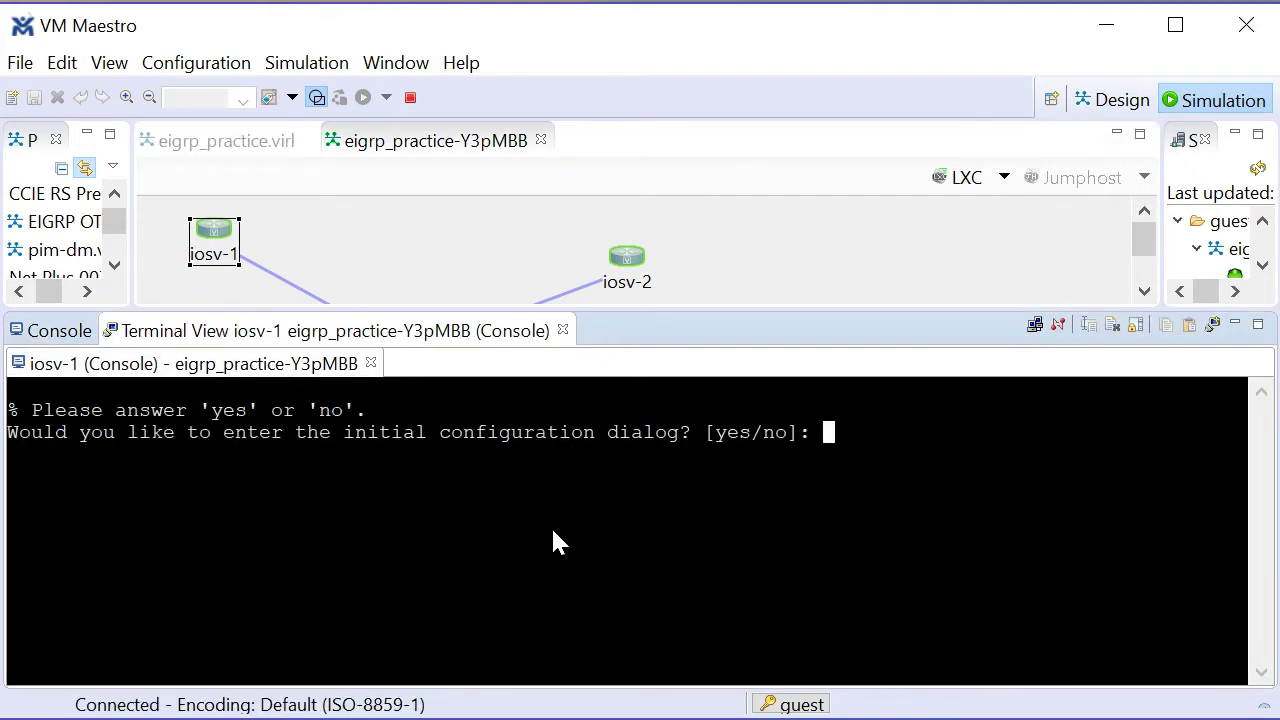
pyautogui.write('no')
pyautogui.press('BackSpace')
pyautogui.press('BackSpace')
# Close the iosv-1 terminal and stop the eigrp_practice simulation, confirming with OK.
pyautogui.click(568, 334)
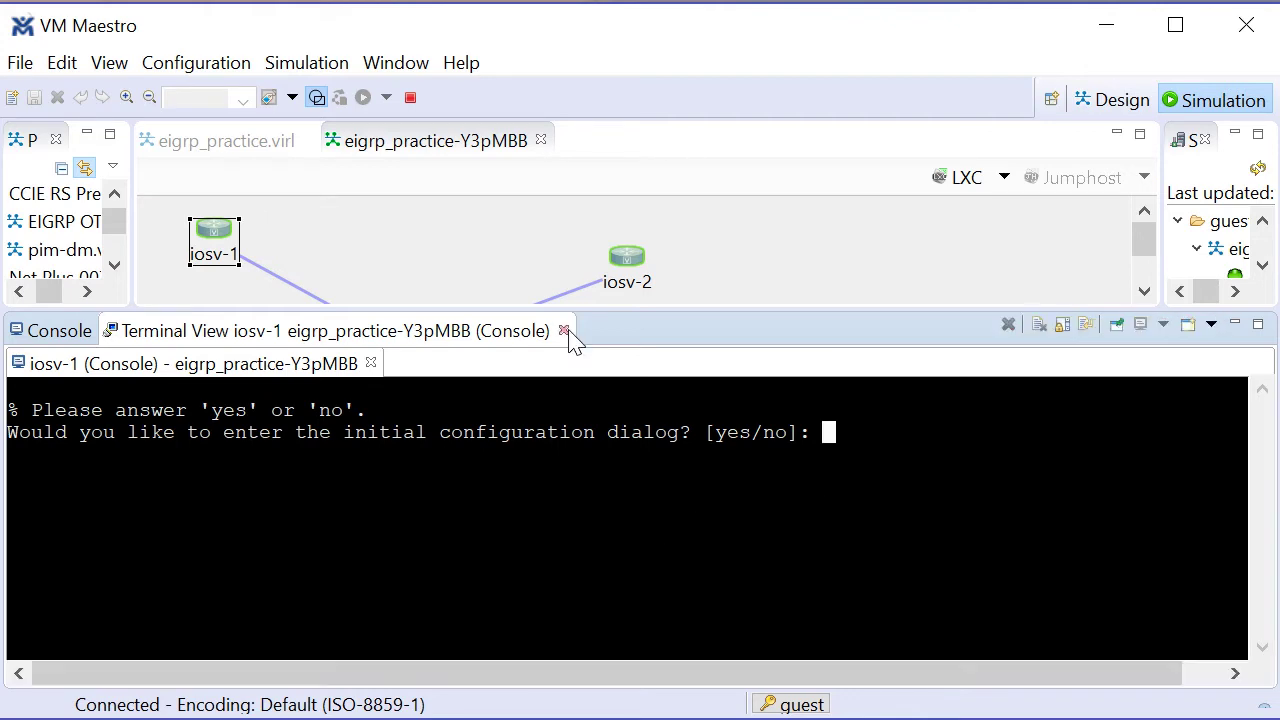
pyautogui.click(565, 332)
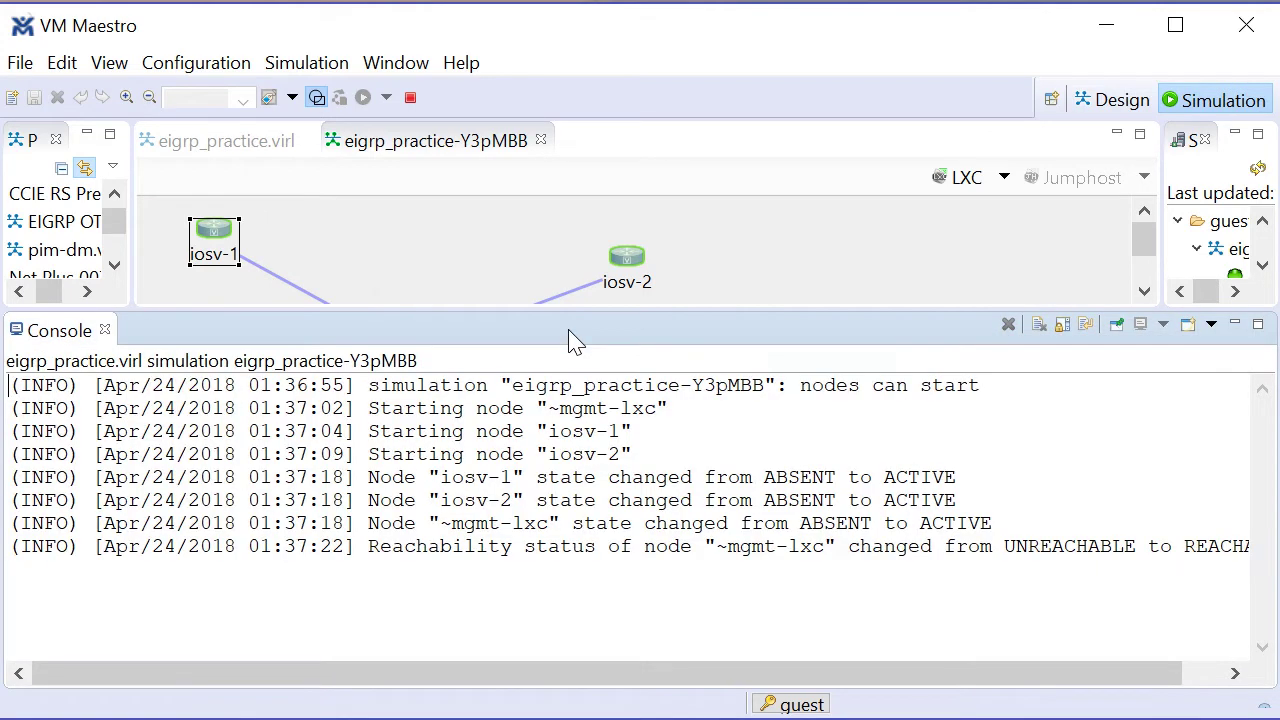
pyautogui.click(411, 98)
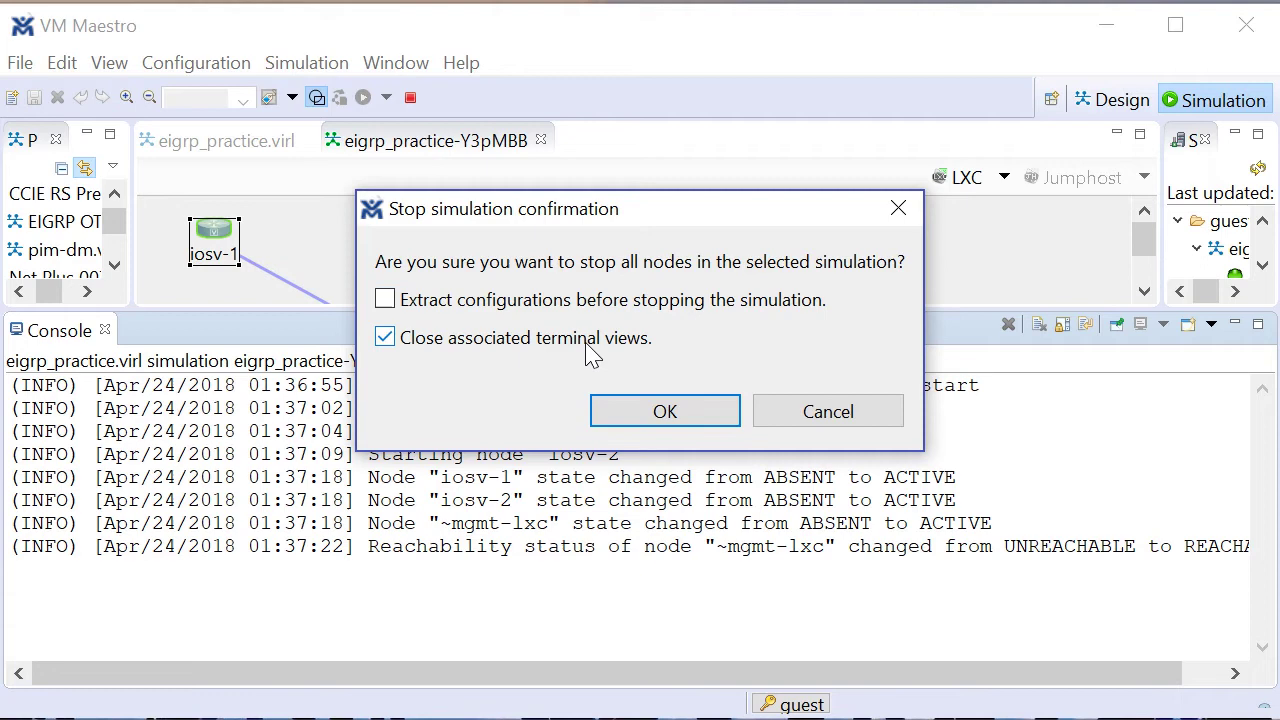
pyautogui.click(656, 410)
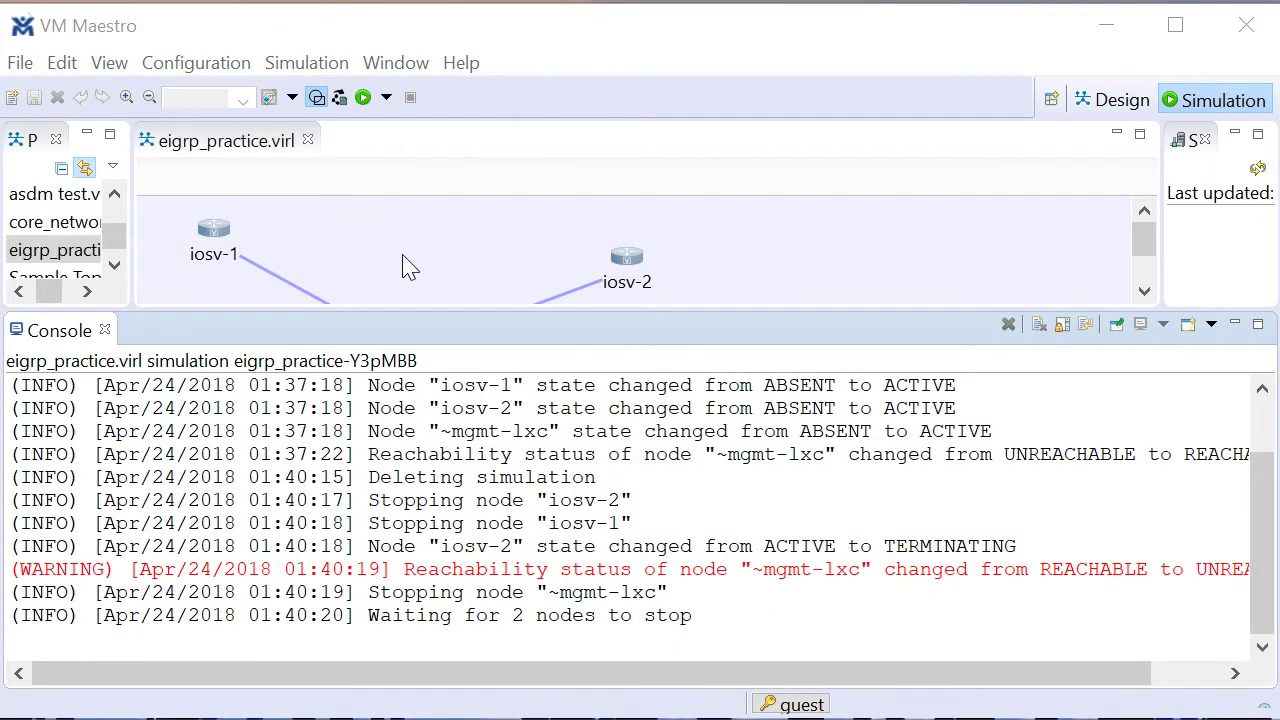
# Generate configurations with AutoNetkit, review the OSPF/BGP-disabled results, and relaunch the eigrp_practice simulation.
pyautogui.click(340, 100)
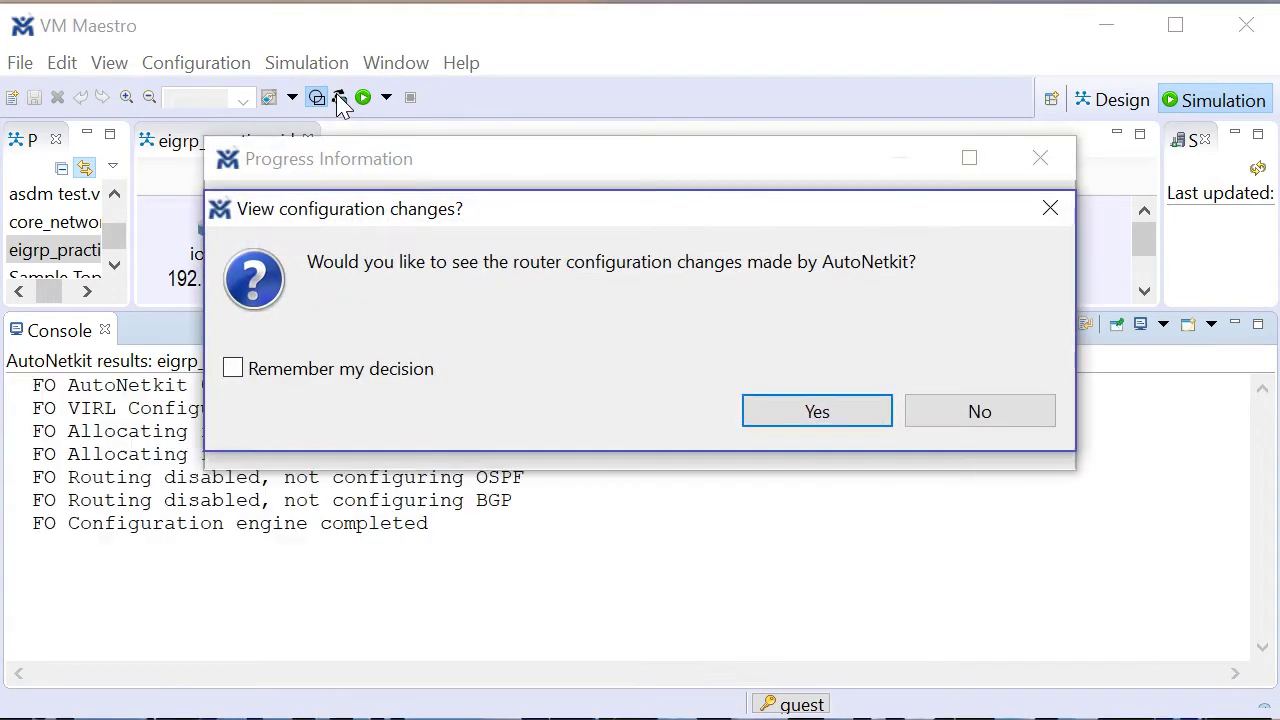
pyautogui.click(990, 414)
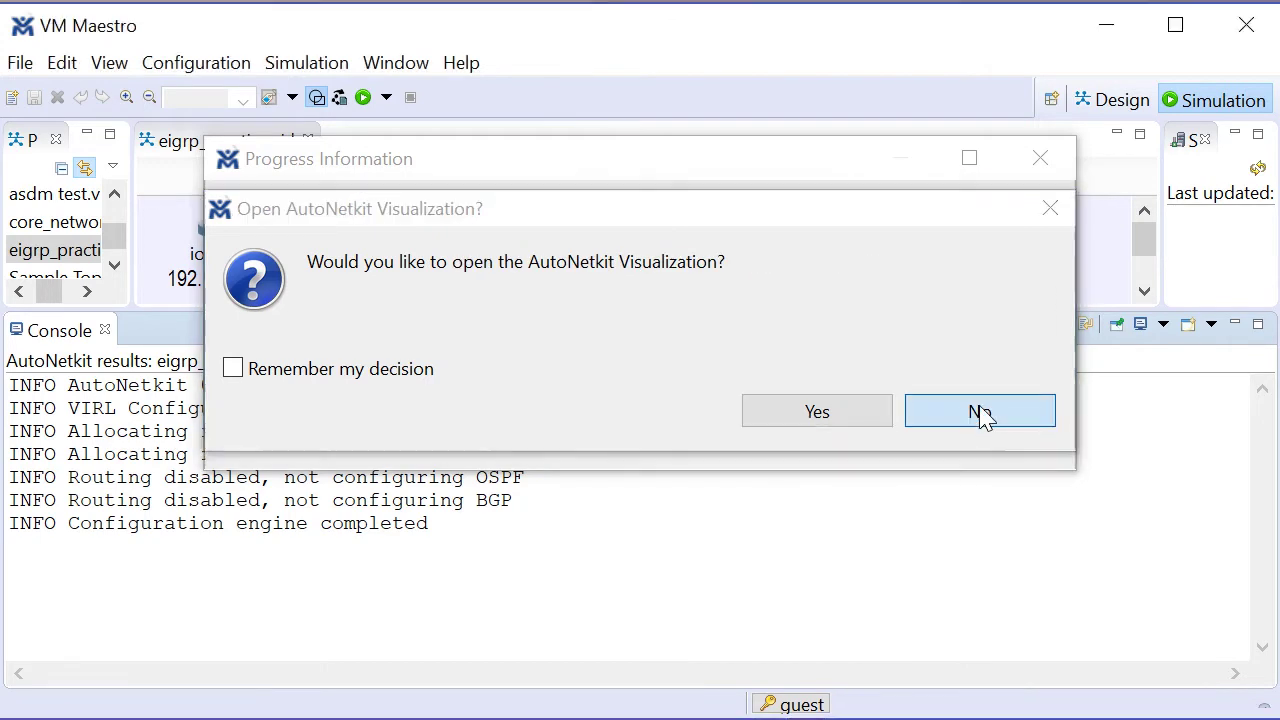
pyautogui.click(980, 414)
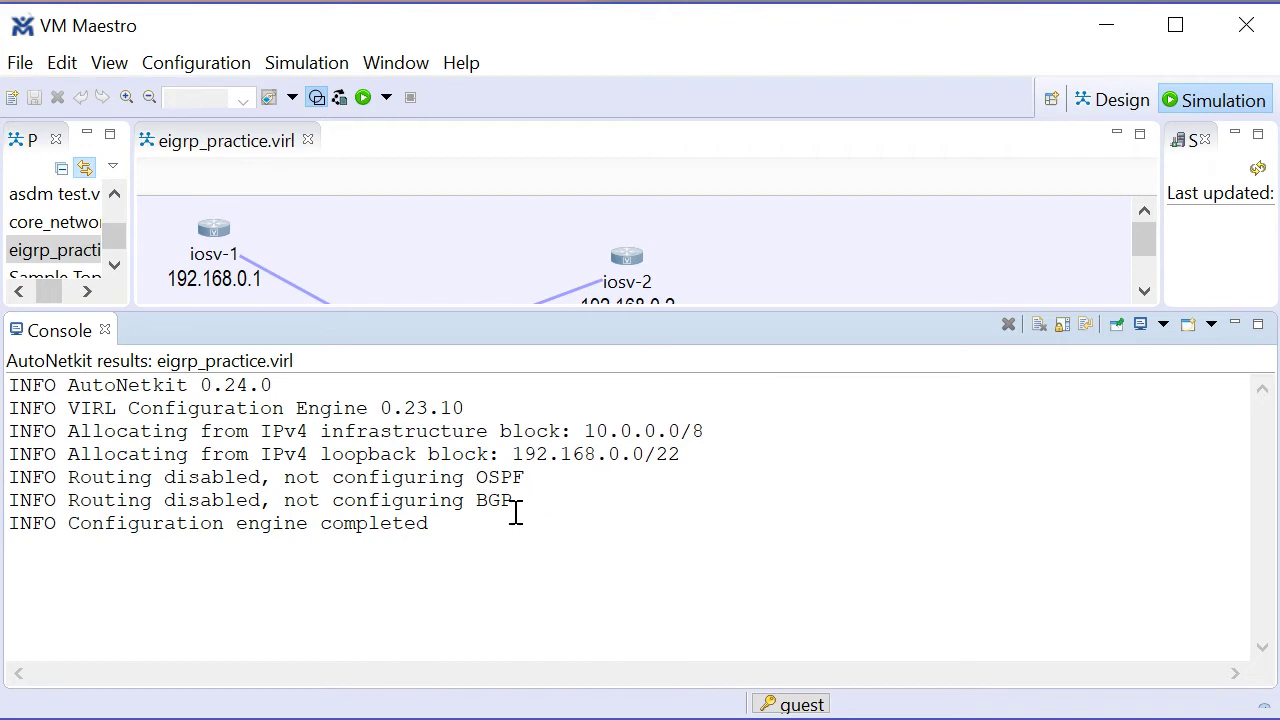
pyautogui.moveTo(491, 528); pyautogui.dragTo(8, 382)
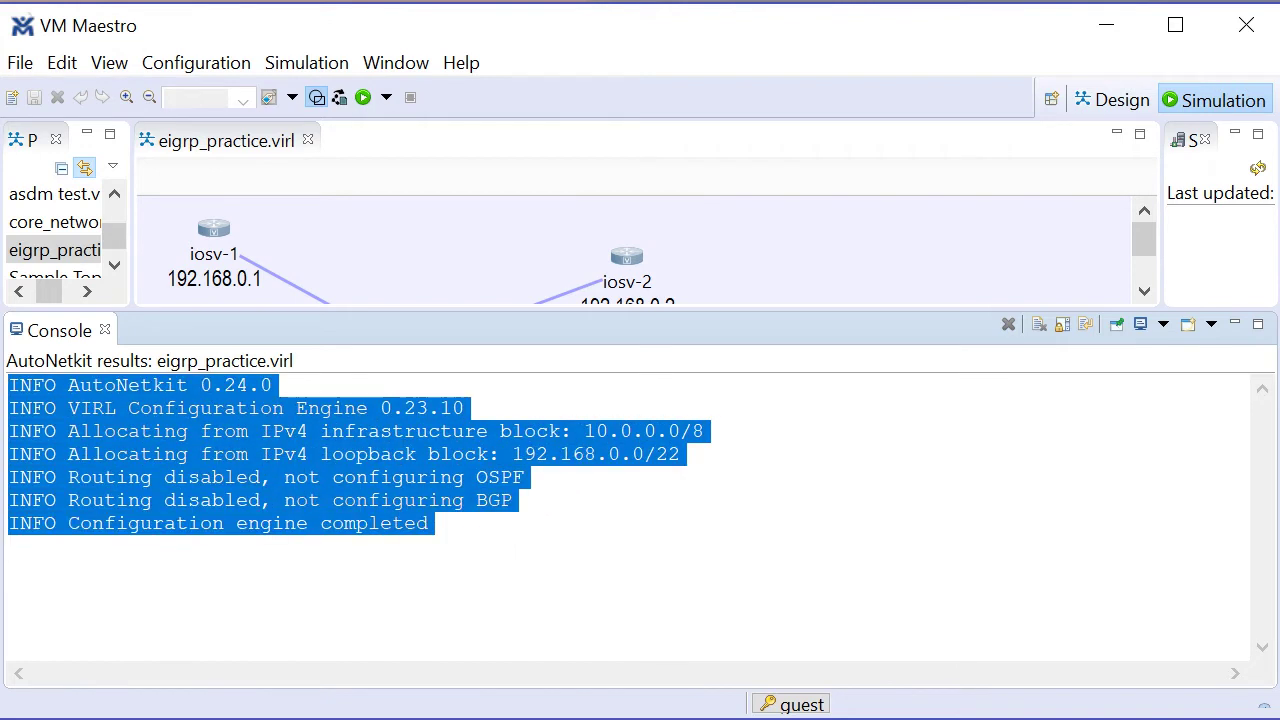
pyautogui.click(567, 521)
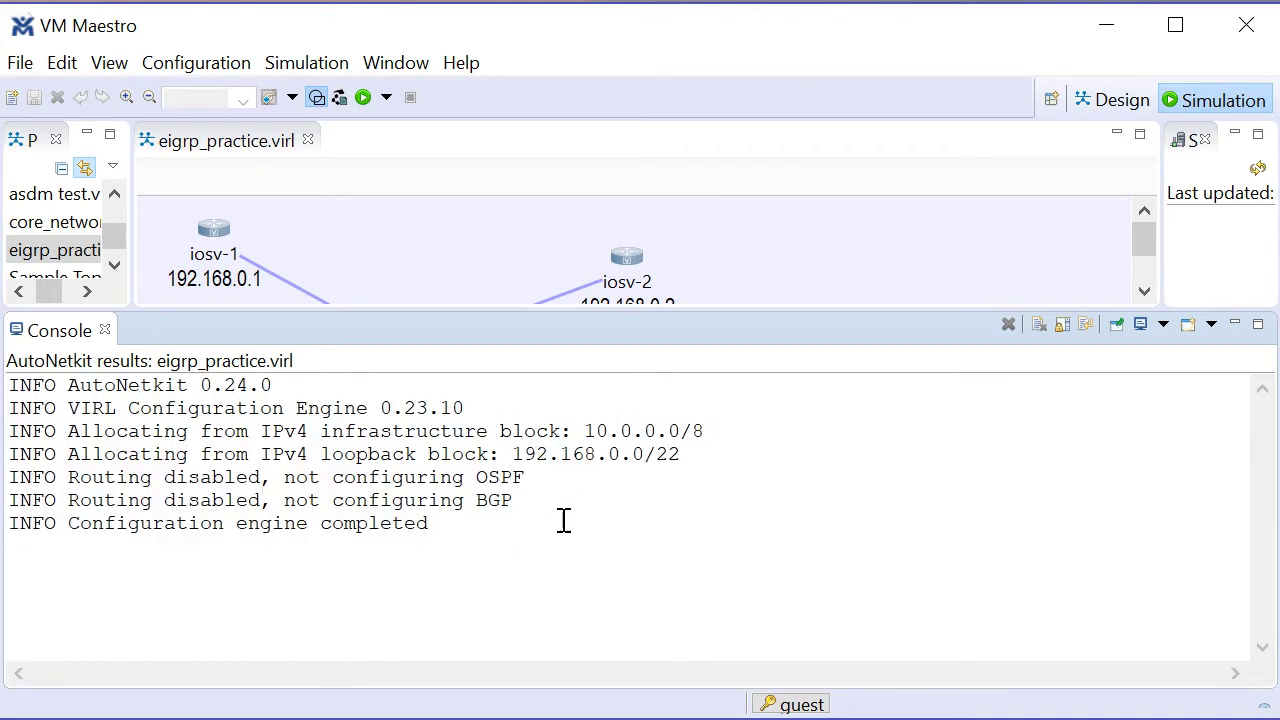
pyautogui.moveTo(548, 502); pyautogui.dragTo(8, 477)
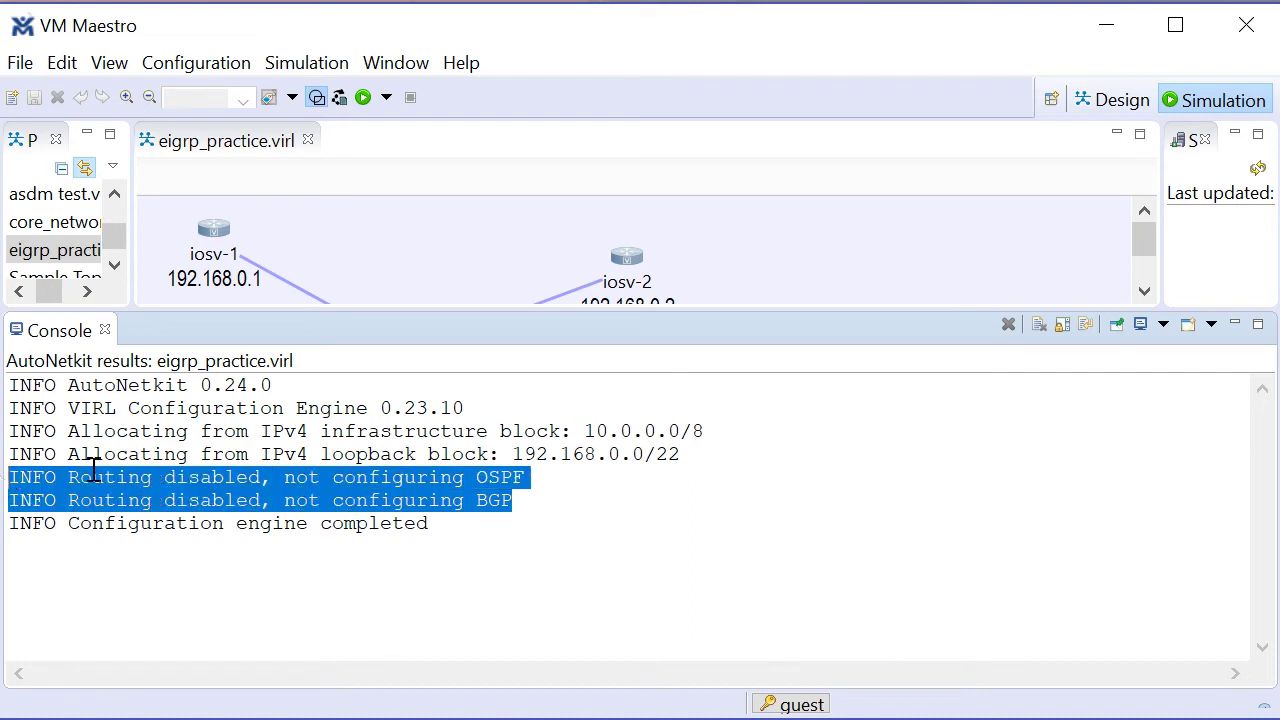
pyautogui.click(421, 450)
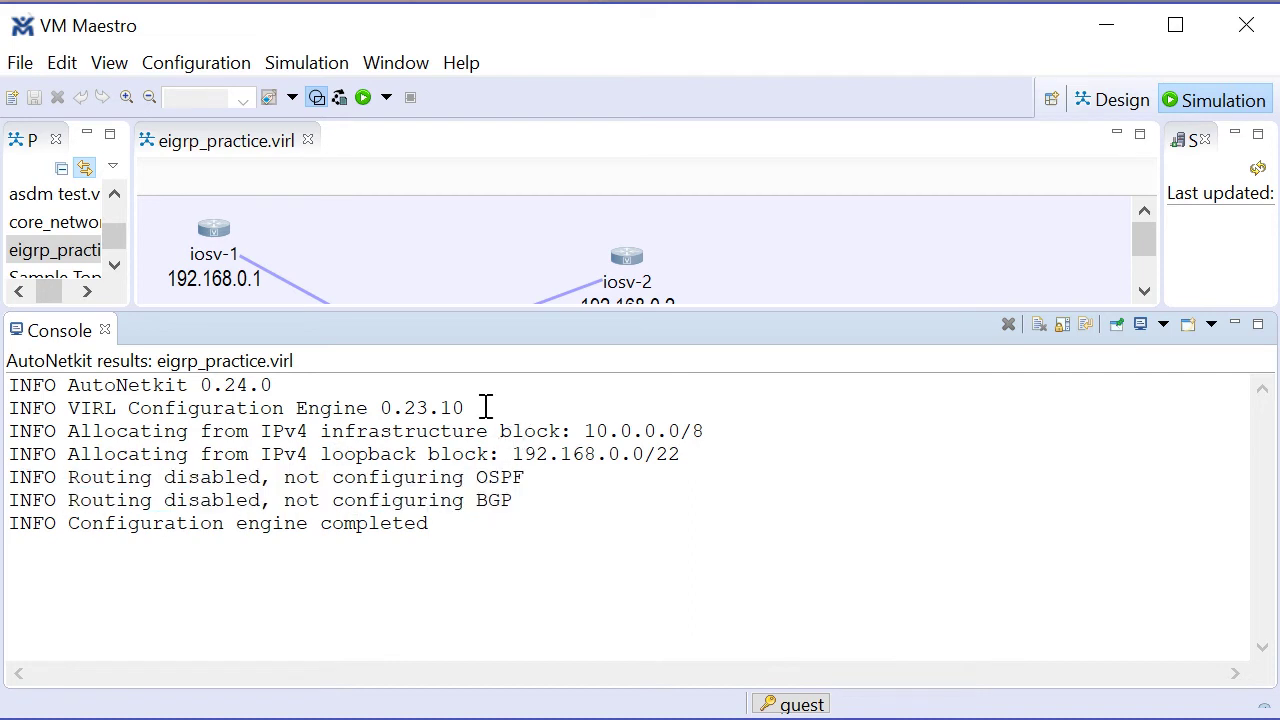
pyautogui.click(366, 106)
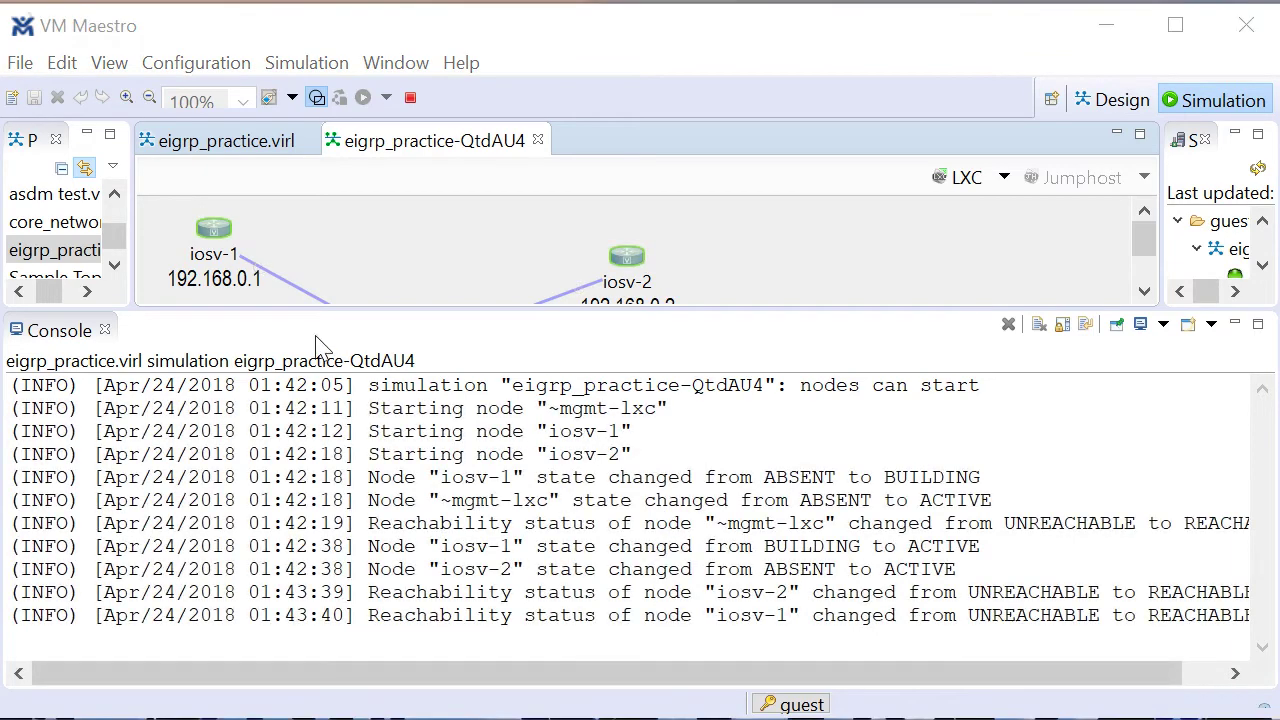
# Open a Telnet session to iosv-1's Console port and reach its prompt.
pyautogui.rightClick(222, 245)
pyautogui.moveTo(420, 293)
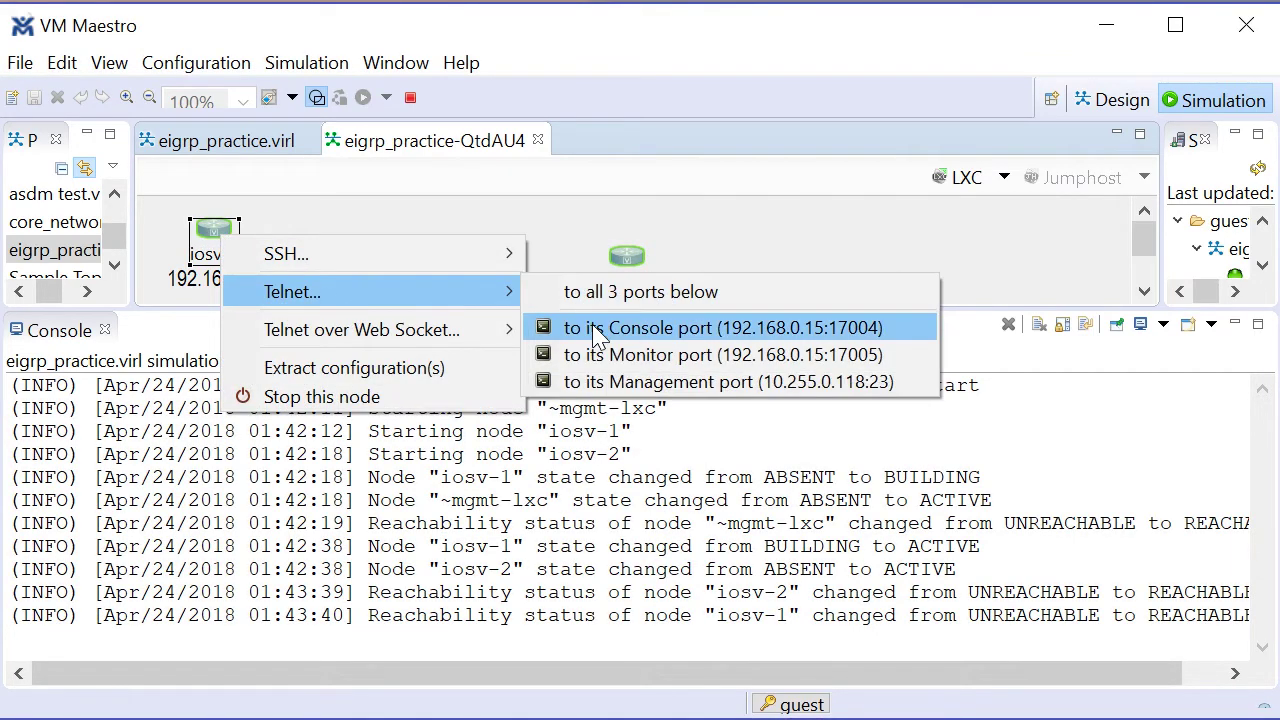
pyautogui.click(580, 328)
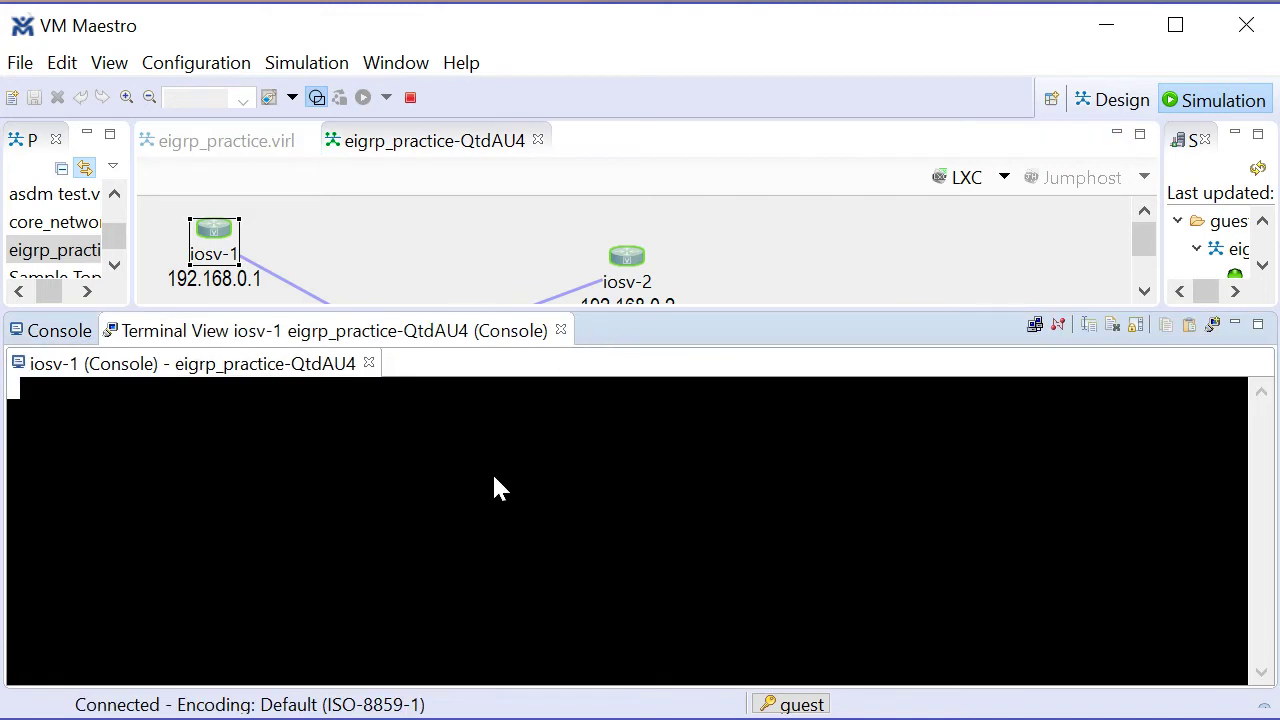
pyautogui.press('Return')
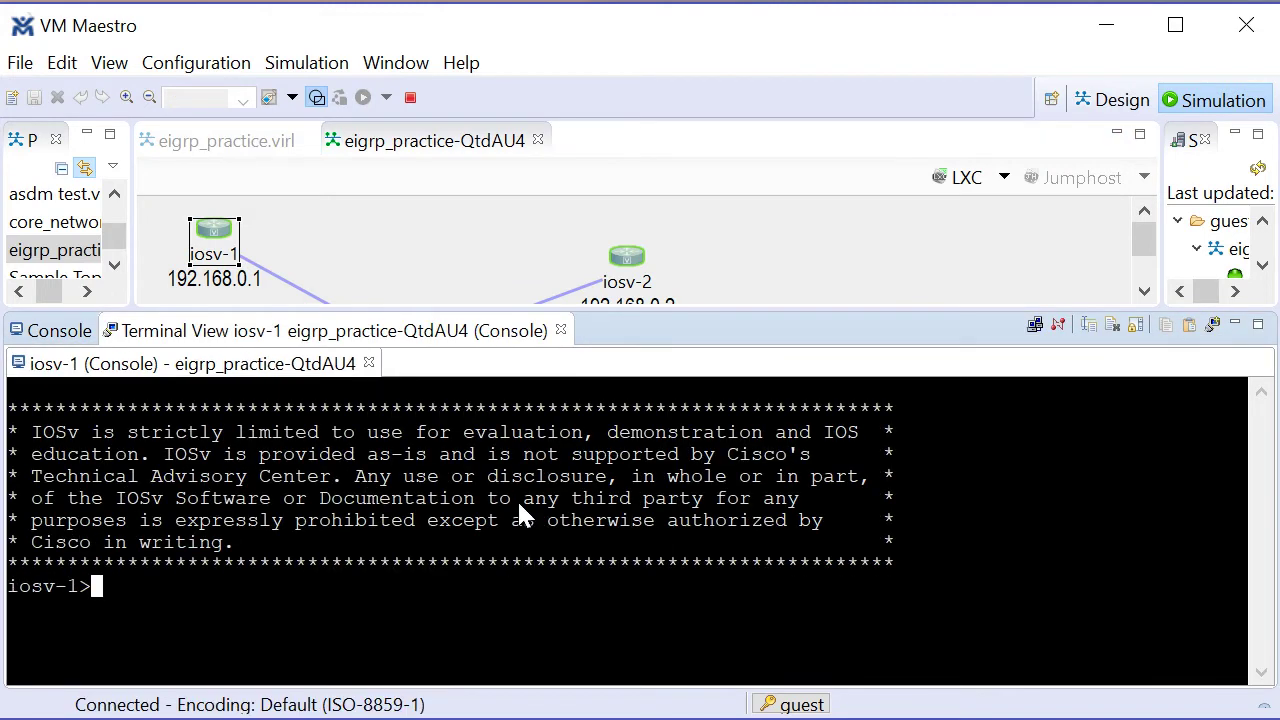
# Enter privileged mode with en and run show ip int br, noting 10.0.0.5 and 192.168.0.1.
pyautogui.write('en')
pyautogui.press('Return')
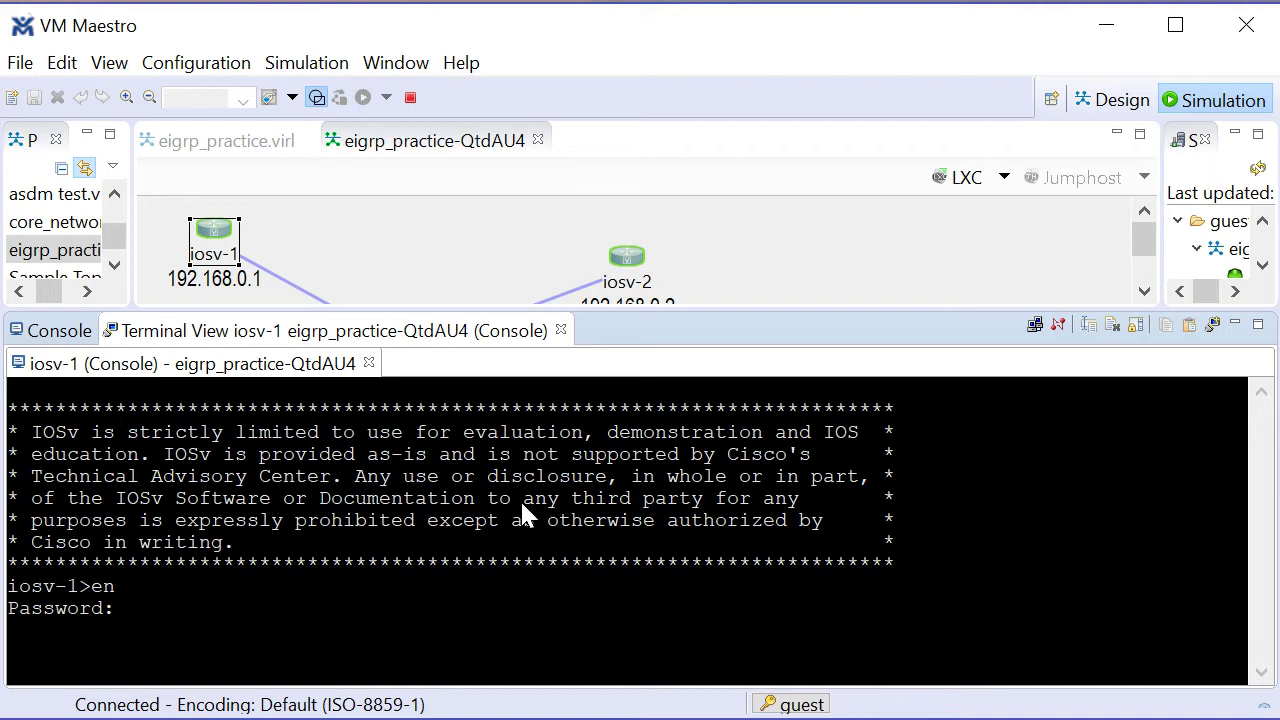
pyautogui.press('Return')
pyautogui.press('Return')
pyautogui.write('sh')
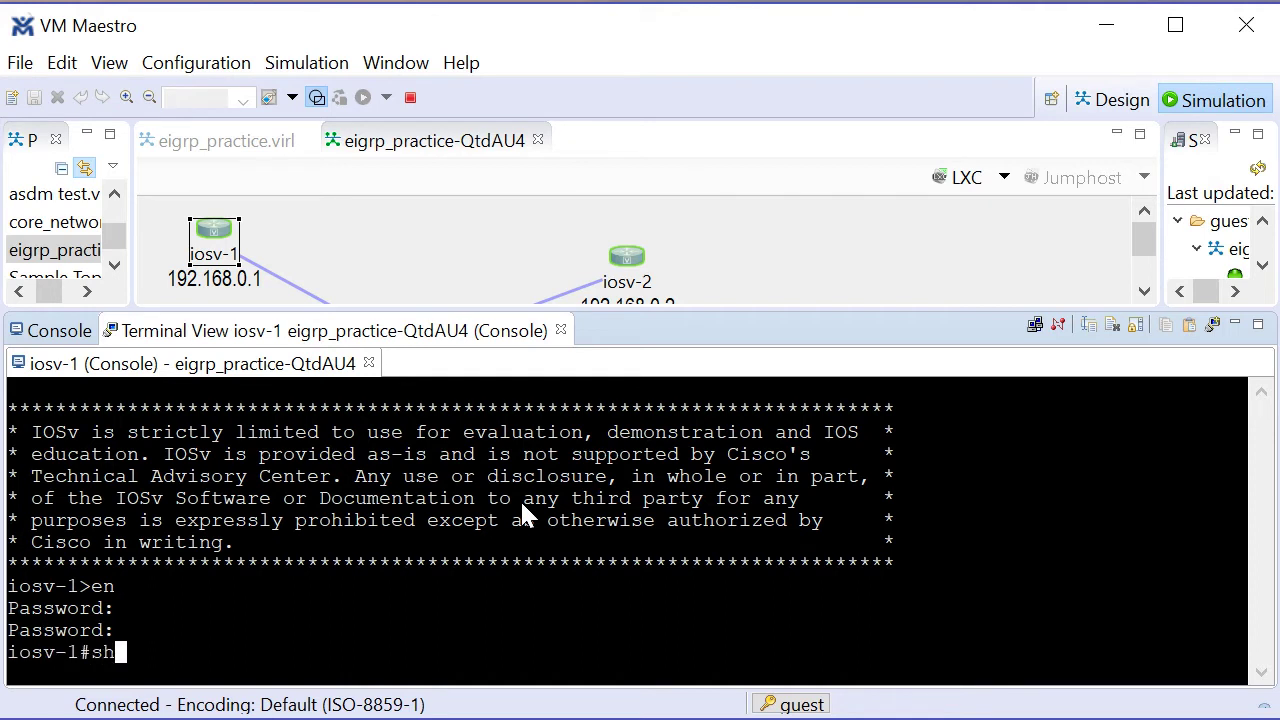
pyautogui.write('ow ip int br')
pyautogui.press('Return')
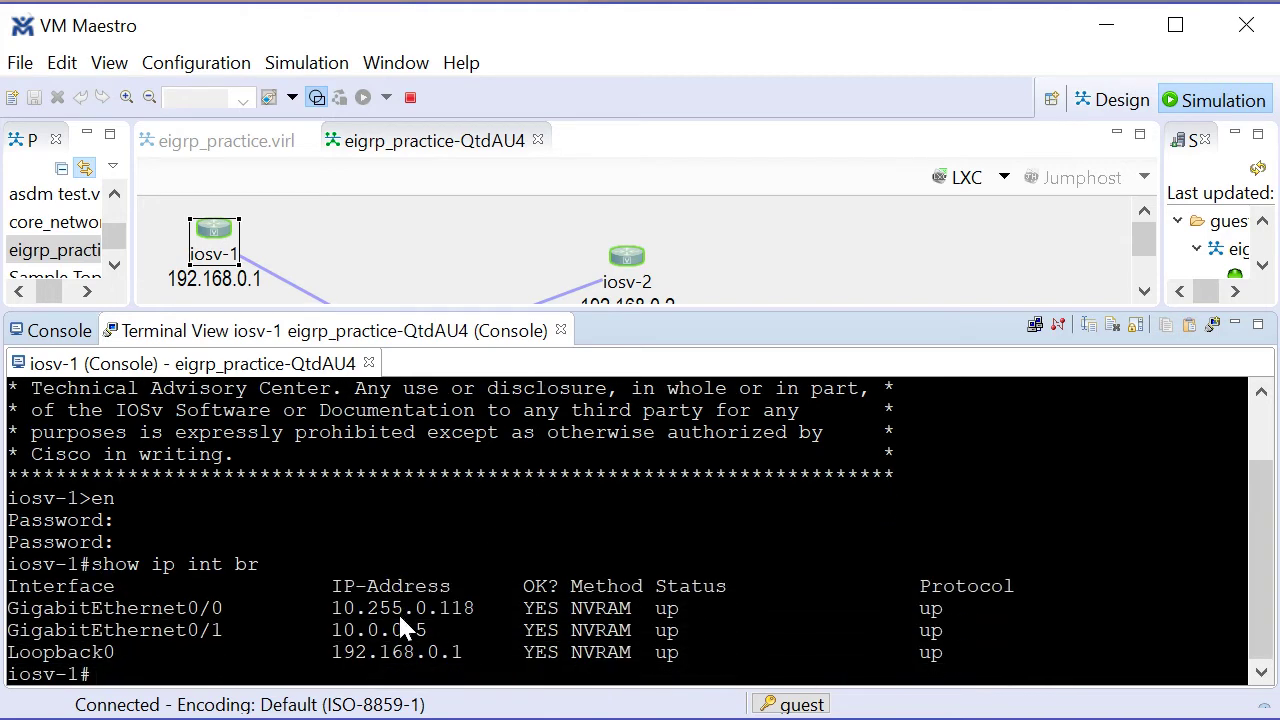
pyautogui.moveTo(428, 630); pyautogui.dragTo(379, 632)
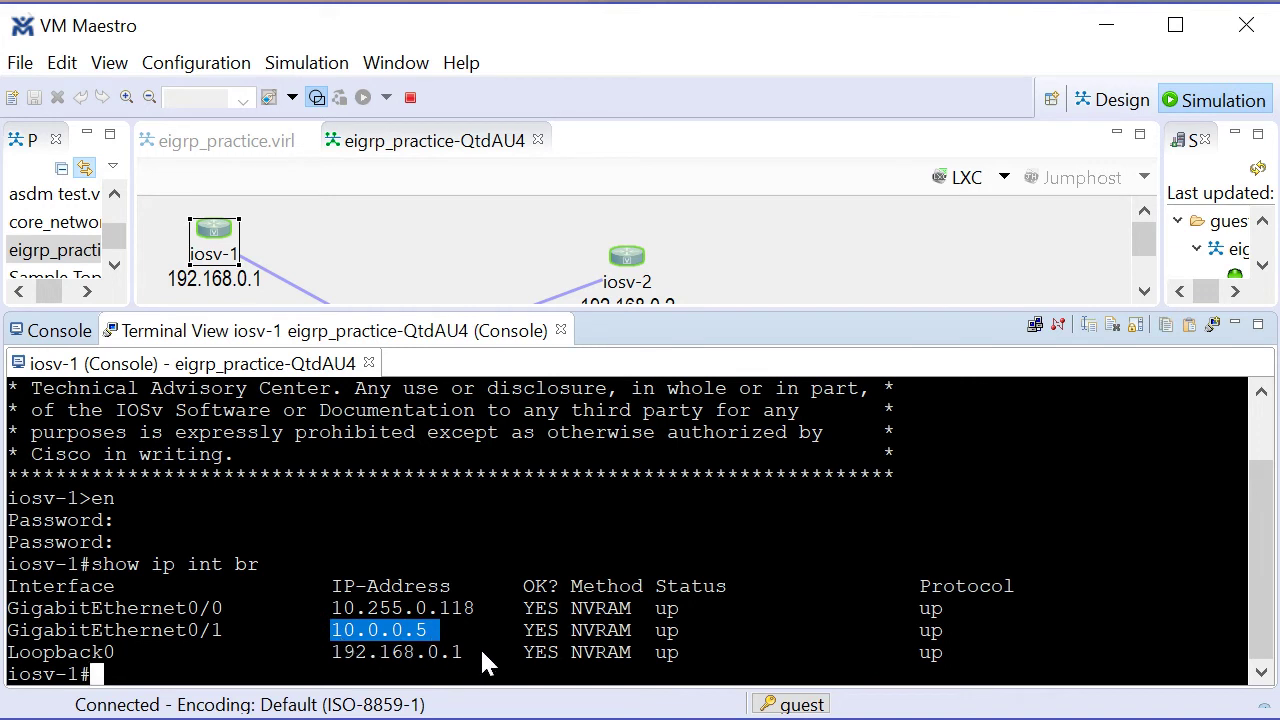
pyautogui.moveTo(500, 652); pyautogui.dragTo(452, 648)
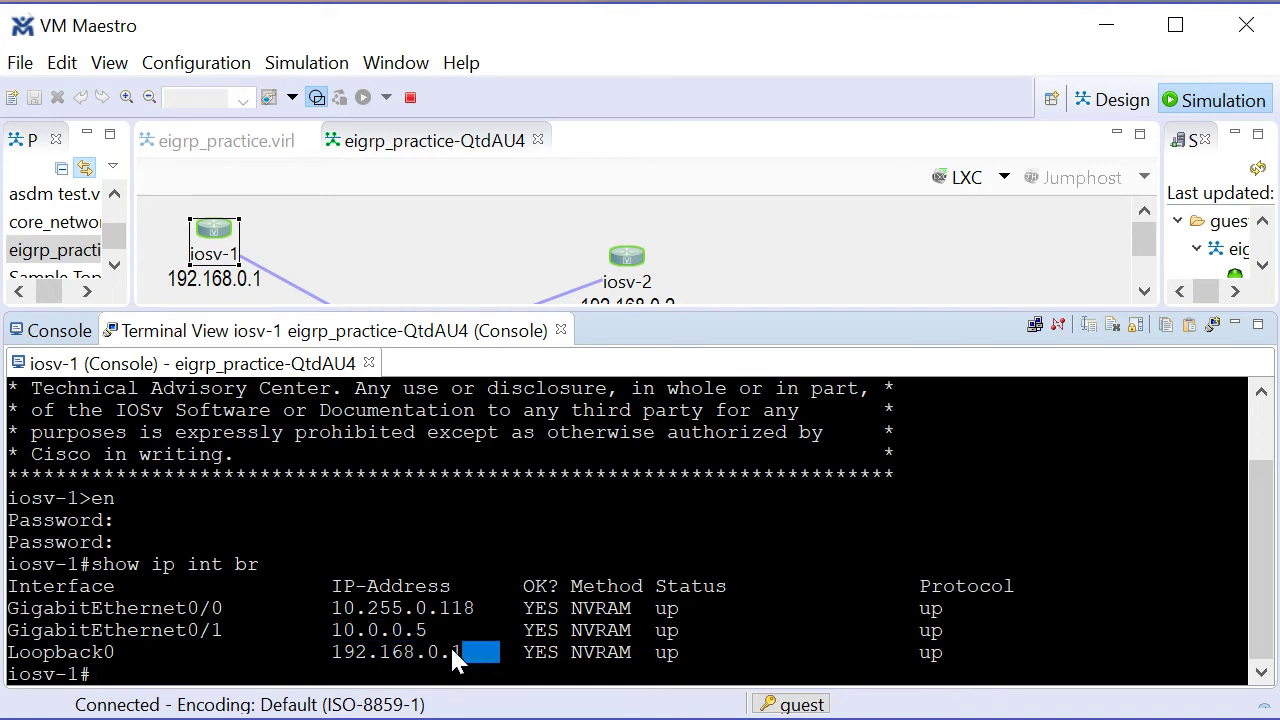
pyautogui.click(343, 622)
# Ping neighbour 10.0.0.6 from iosv-1, then enter global configuration mode with conf t.
pyautogui.write('ping ')
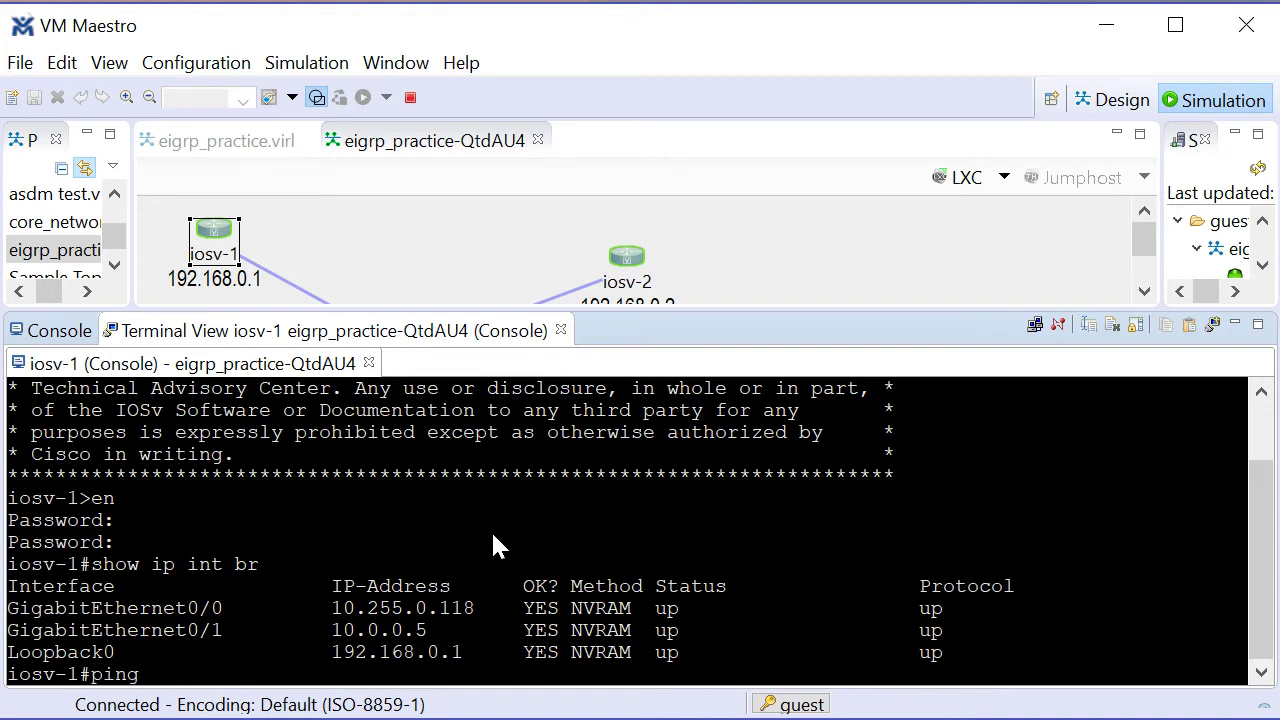
pyautogui.write('10.0.0.6')
pyautogui.press('Return')
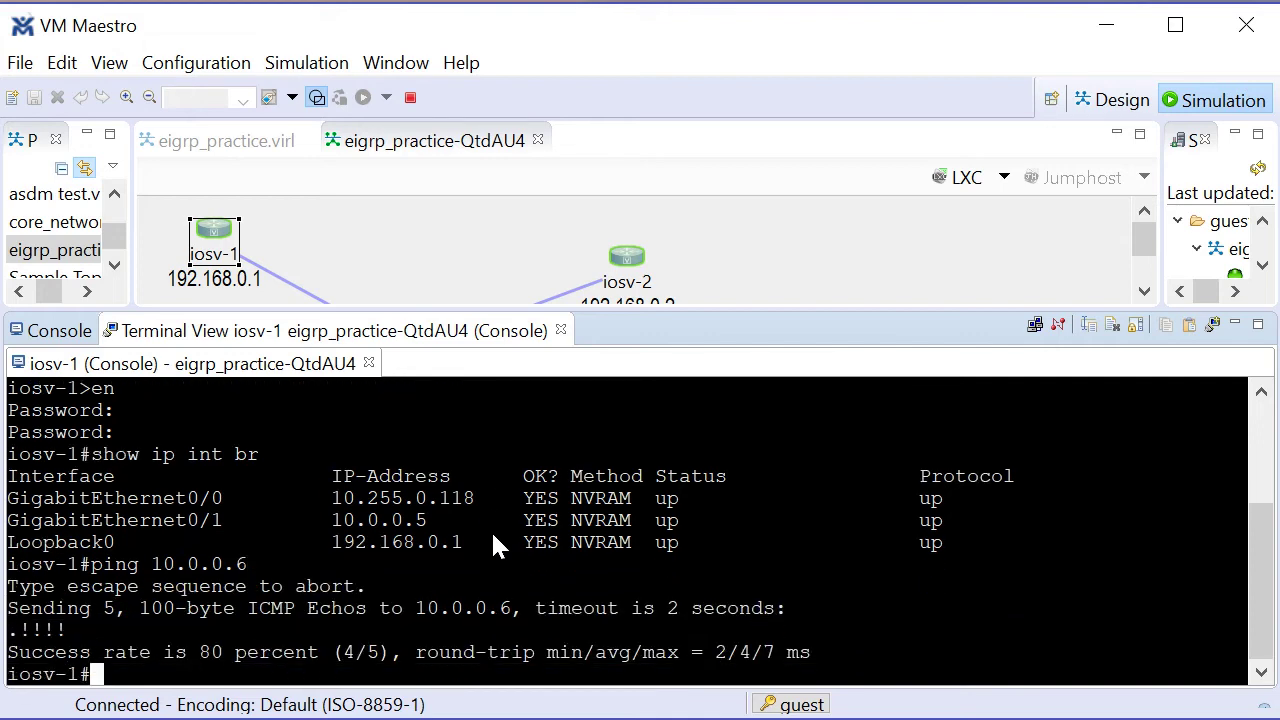
pyautogui.write('conf t')
pyautogui.press('Return')
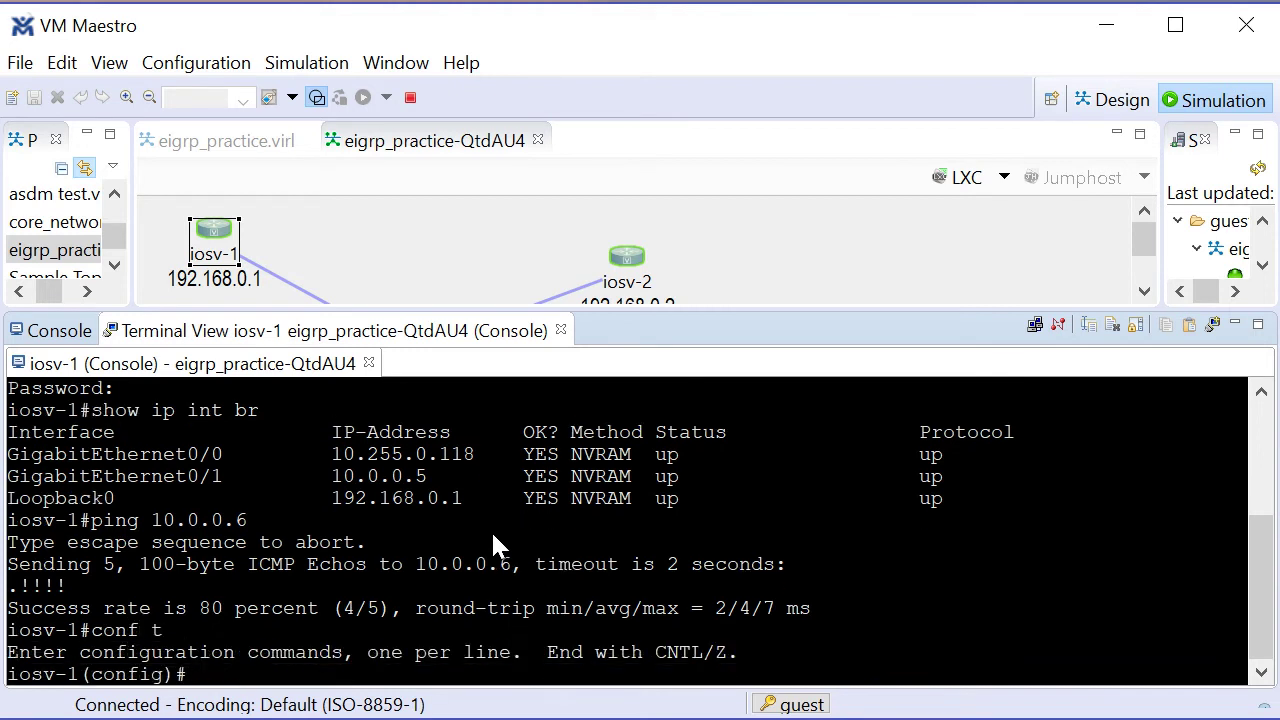
# Start router eigrp 100 and advertise networks 192.168.0.0 0.0.0.255 and 10.0.0.0 0.0.0.255.
pyautogui.write('router ei')
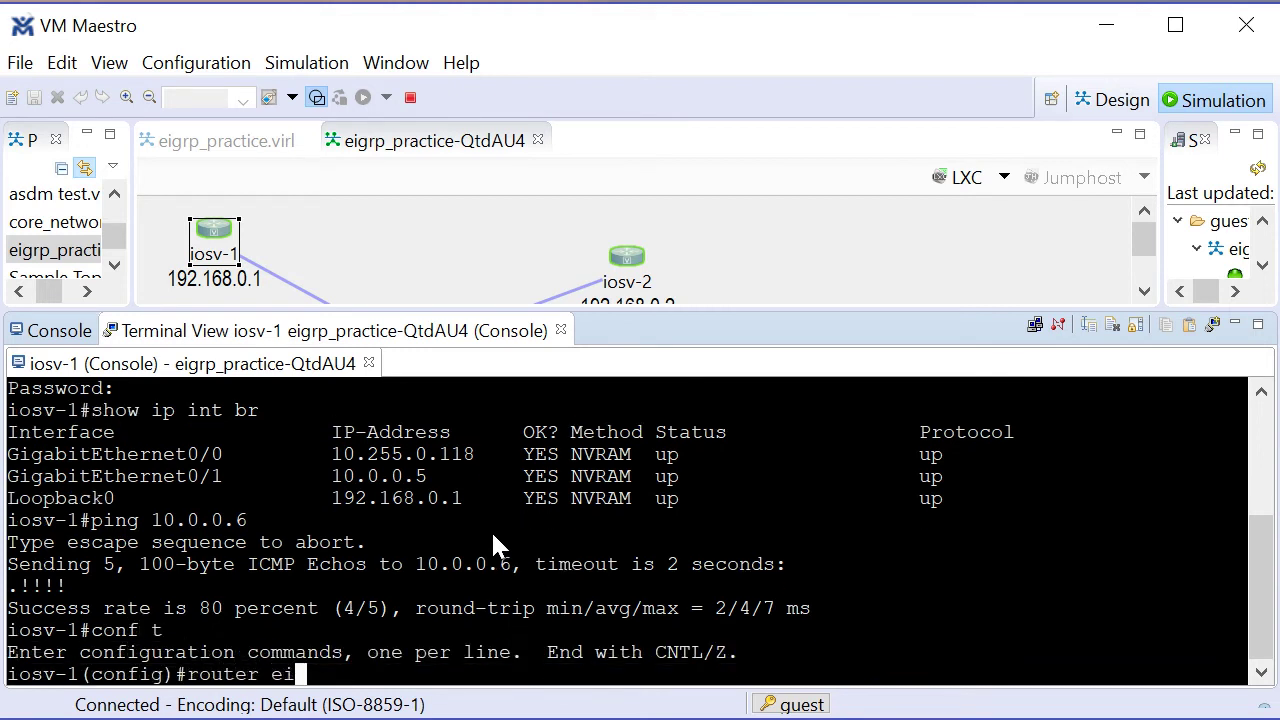
pyautogui.write('grp 100')
pyautogui.press('Return')
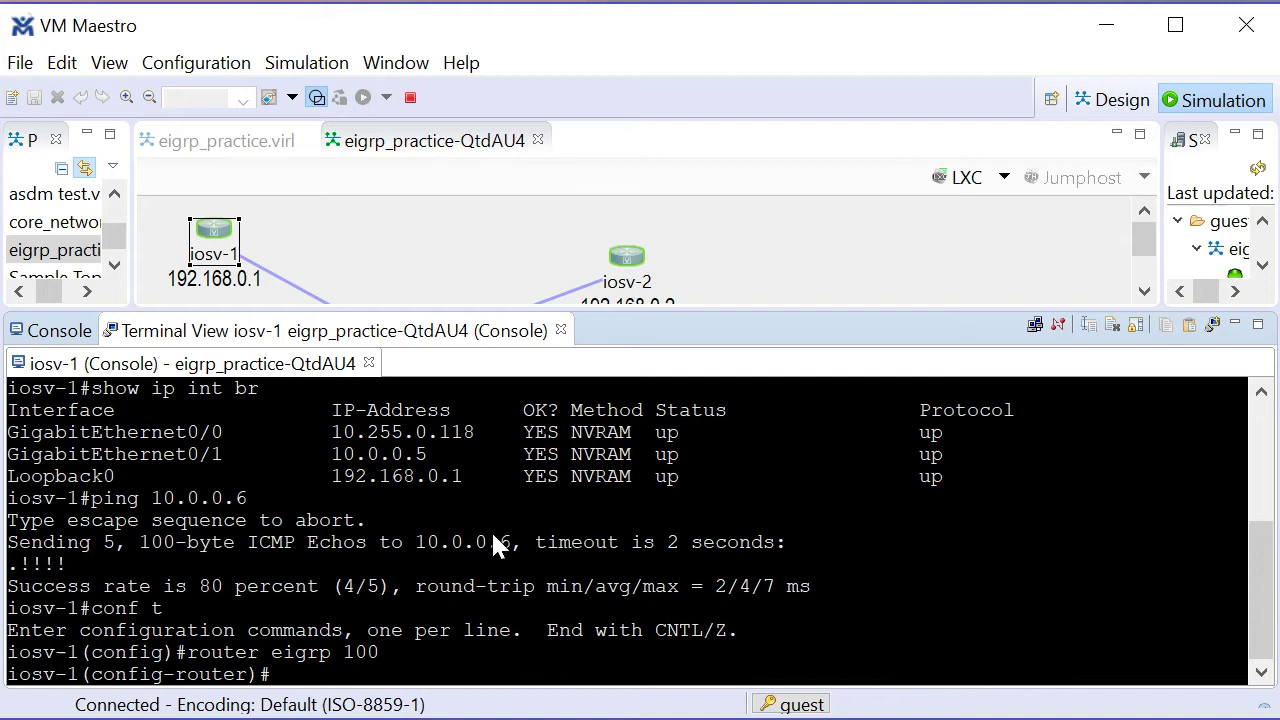
pyautogui.write('net')
pyautogui.press('Tab')
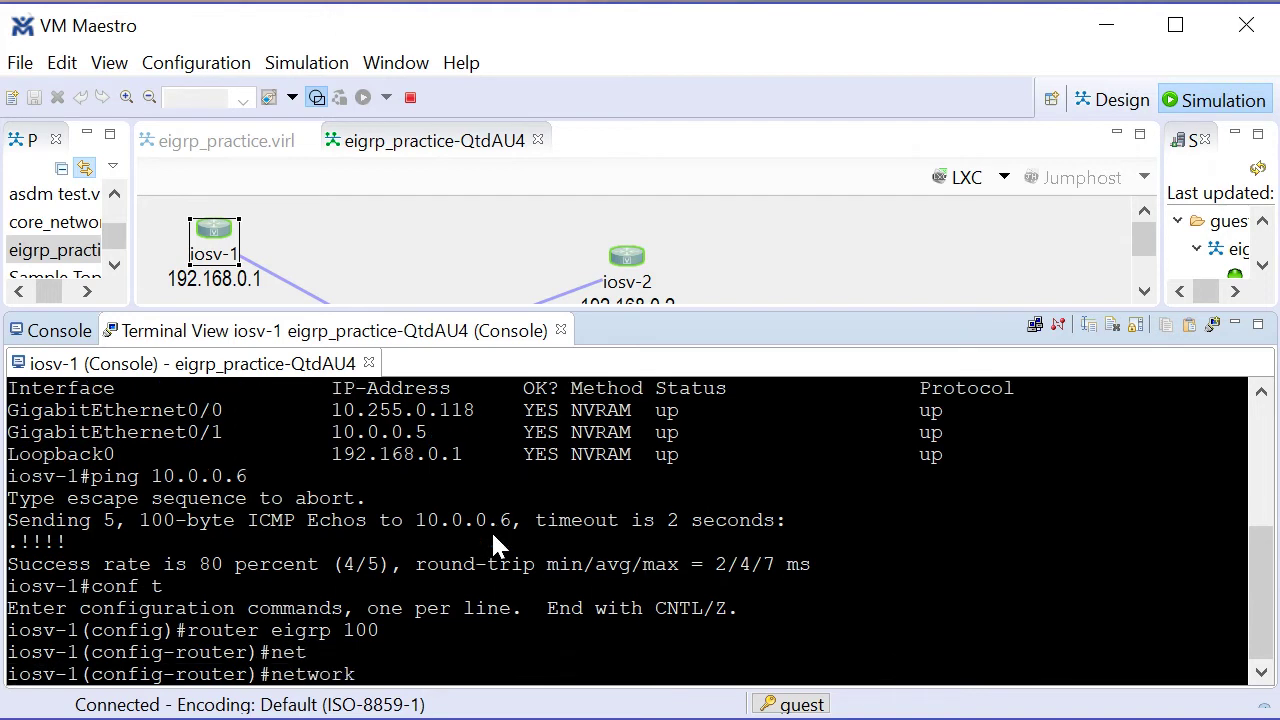
pyautogui.write('192.168.0.0 0.0')
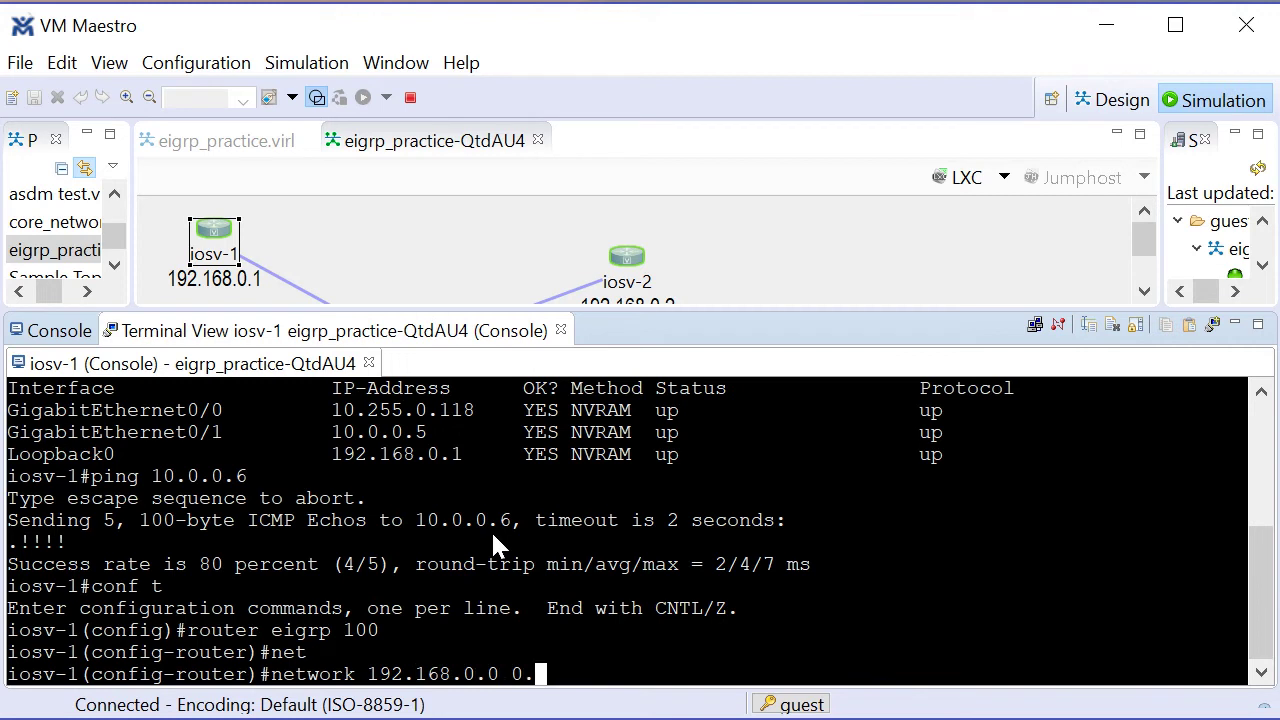
pyautogui.write('.0.255')
pyautogui.press('Return')
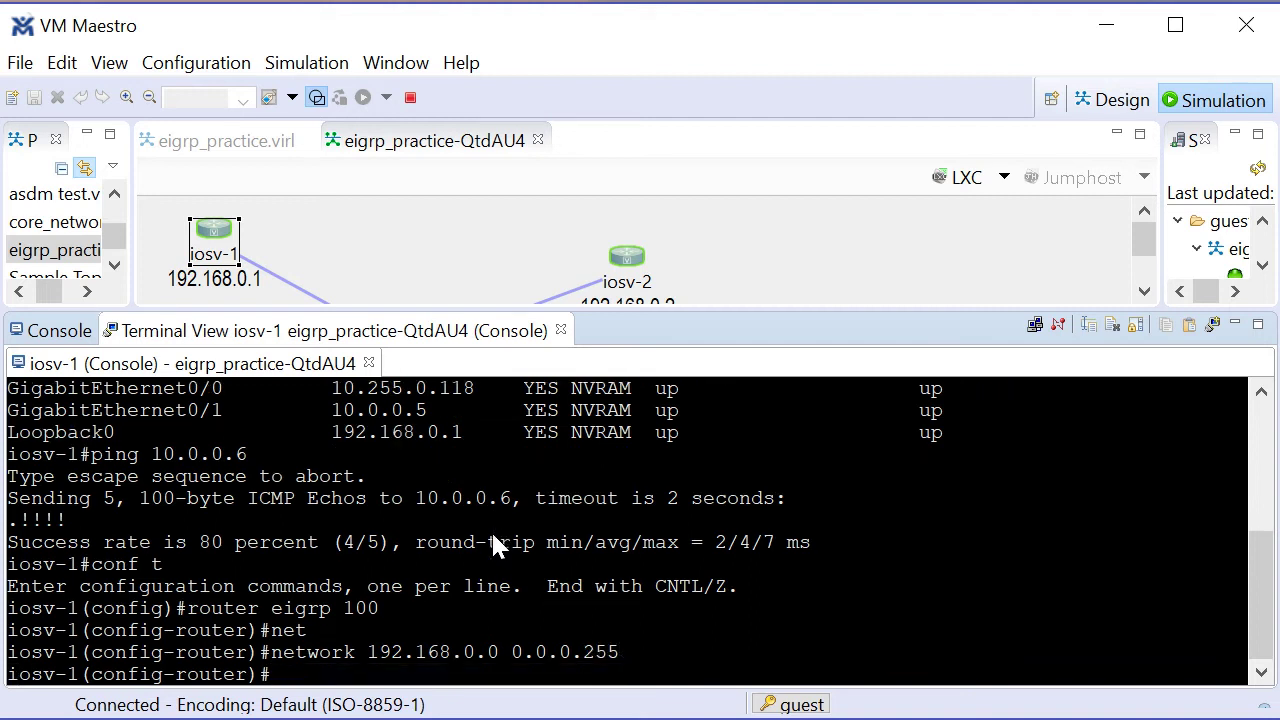
pyautogui.write('network 10.')
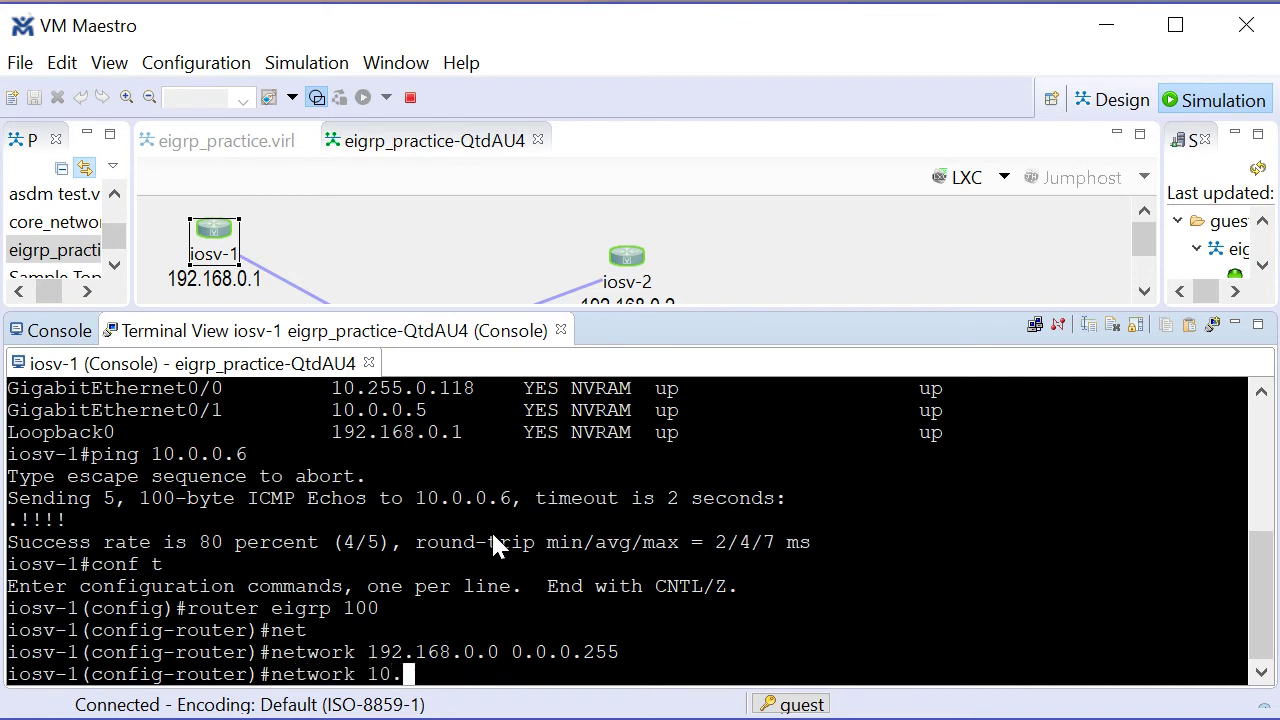
pyautogui.write('0.0.0 0.0')
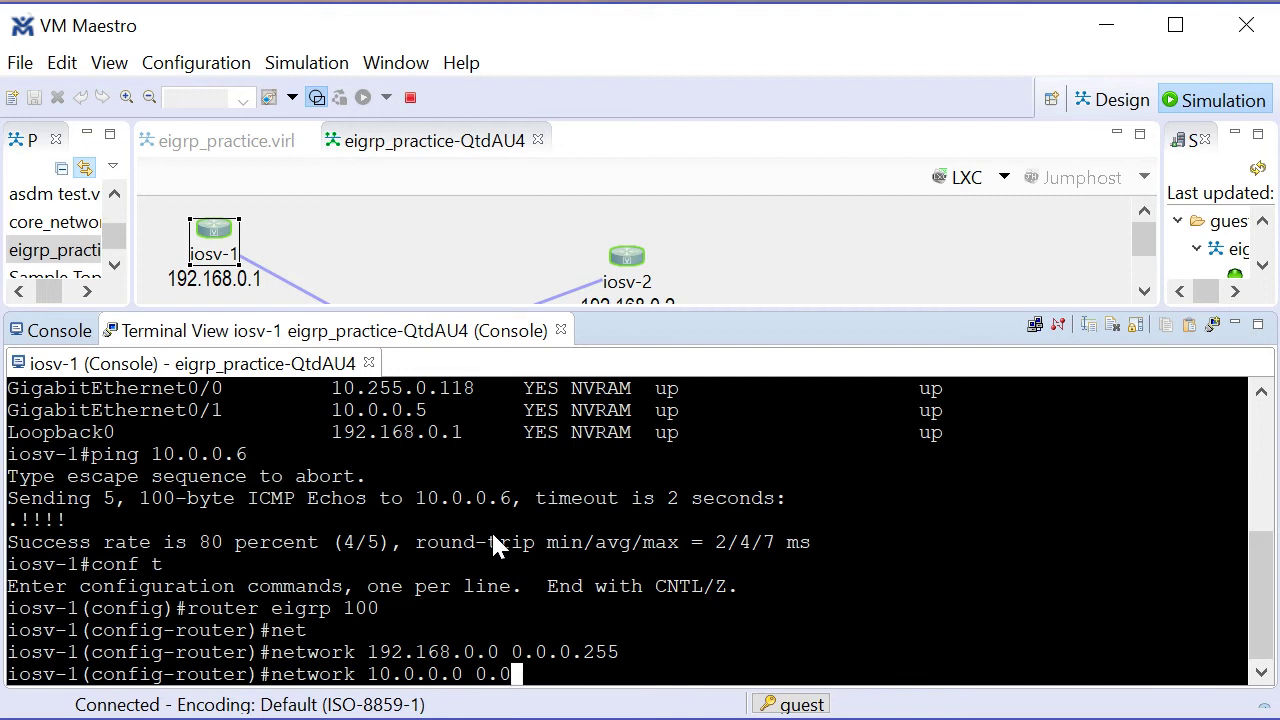
pyautogui.write('.0.255')
pyautogui.press('Return')
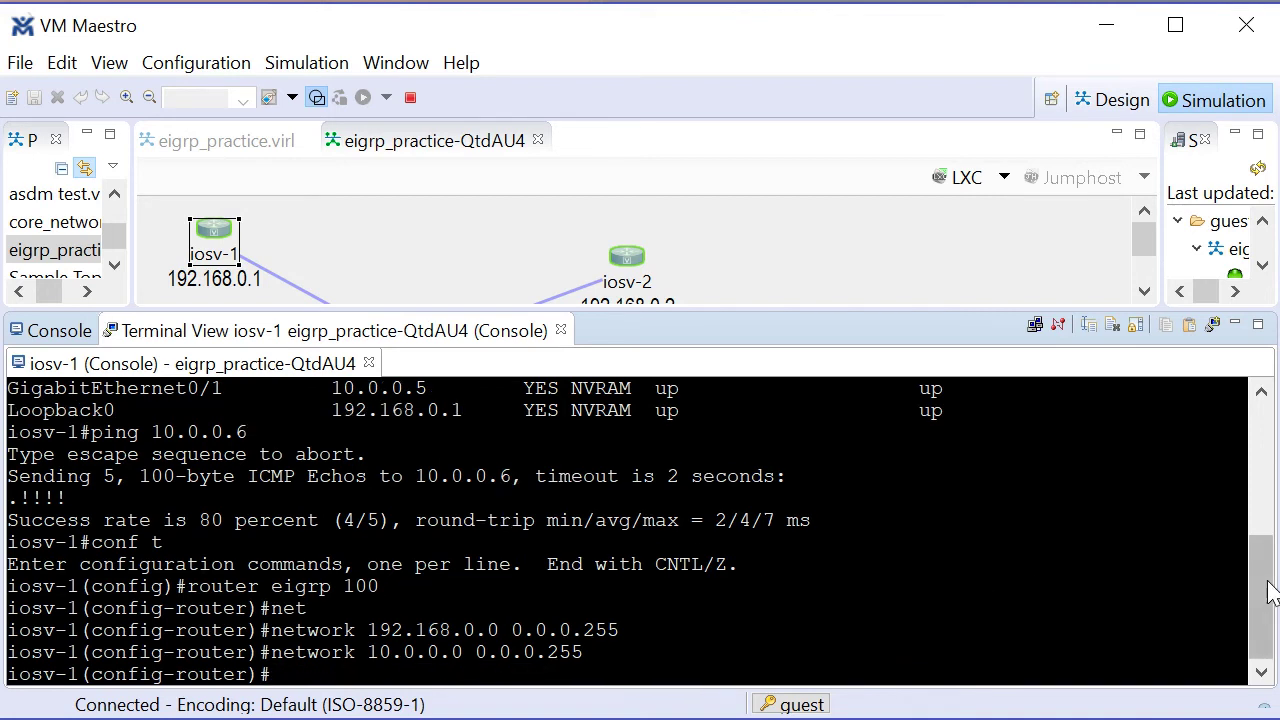
# Paste the copied EIGRP network lines into iosv-1 and leave configuration mode with end.
pyautogui.moveTo(1258, 595); pyautogui.dragTo(1258, 555)
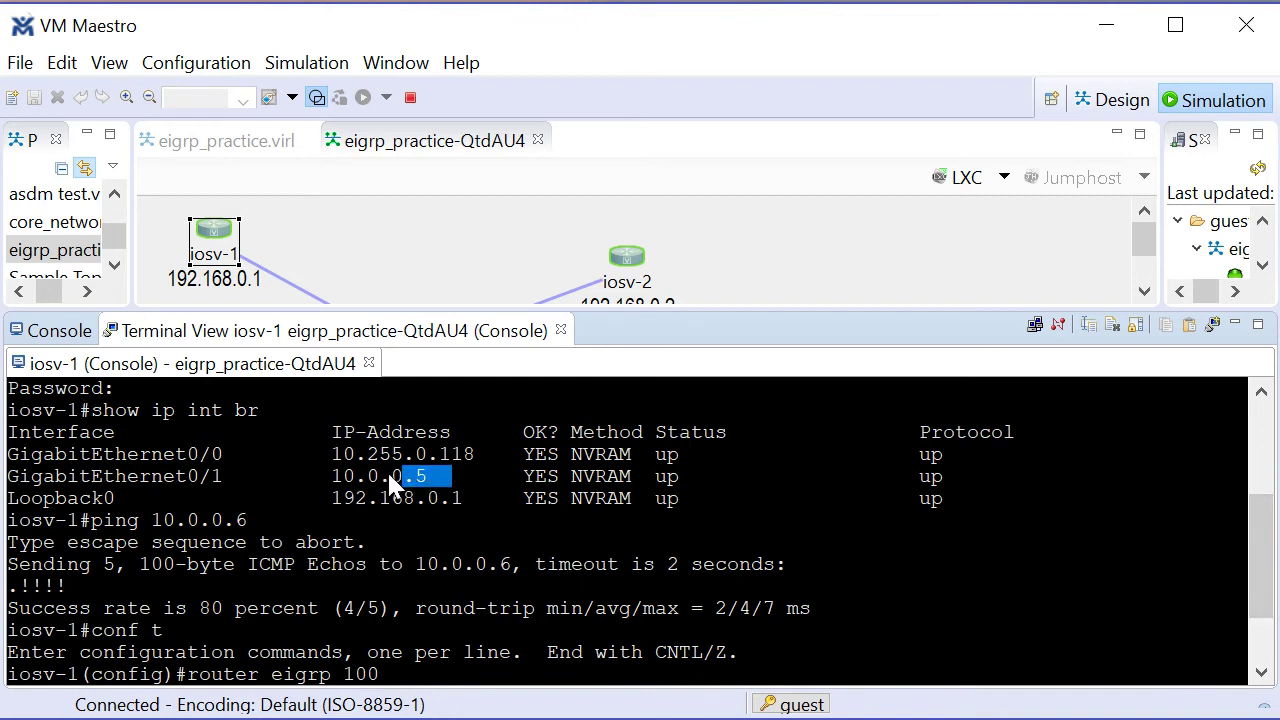
pyautogui.moveTo(393, 484); pyautogui.dragTo(130, 484)
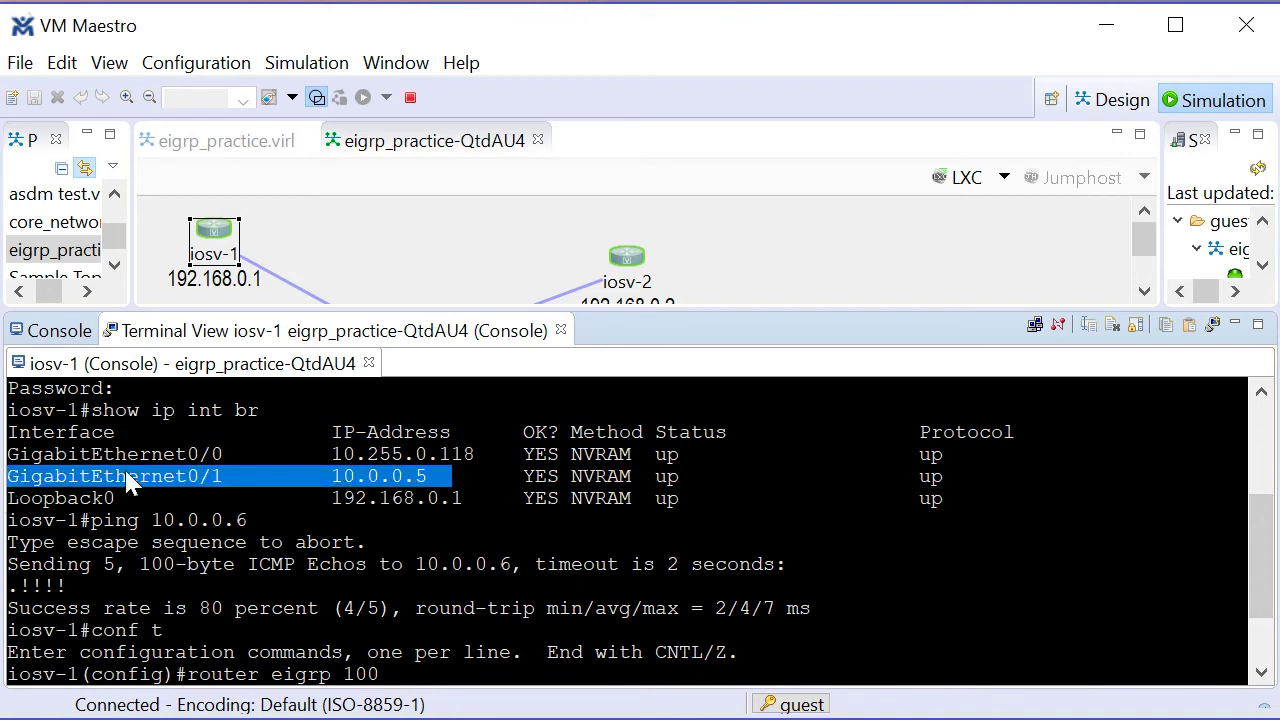
pyautogui.moveTo(487, 455); pyautogui.dragTo(6, 455)
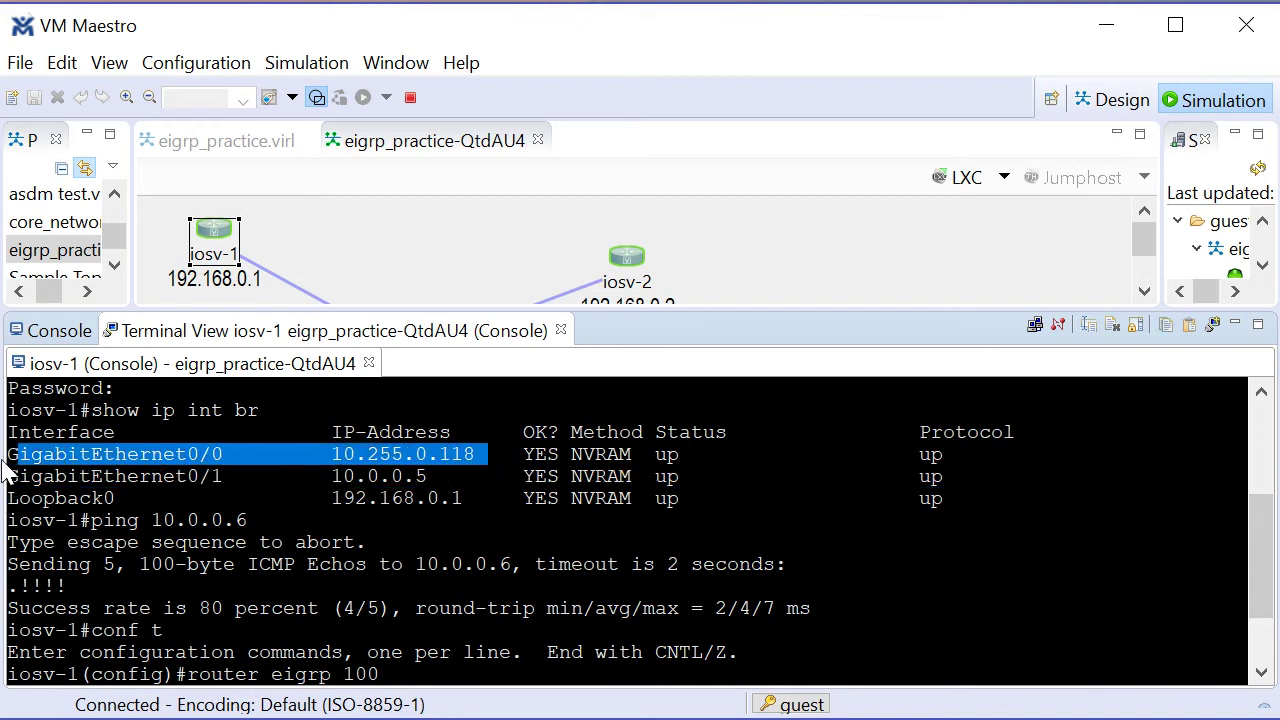
pyautogui.click(335, 510)
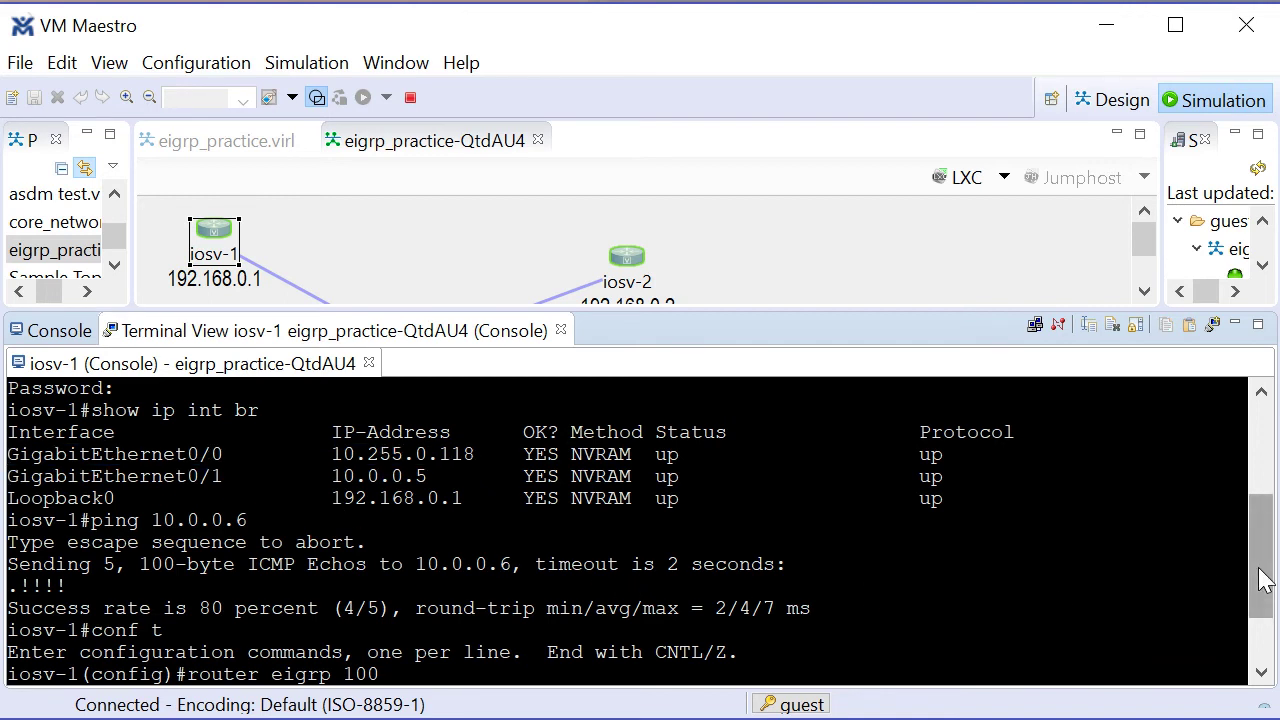
pyautogui.write('net network 192.168.0.0 0.0.0.255 network 10.0.0.0 0.0.0.255')
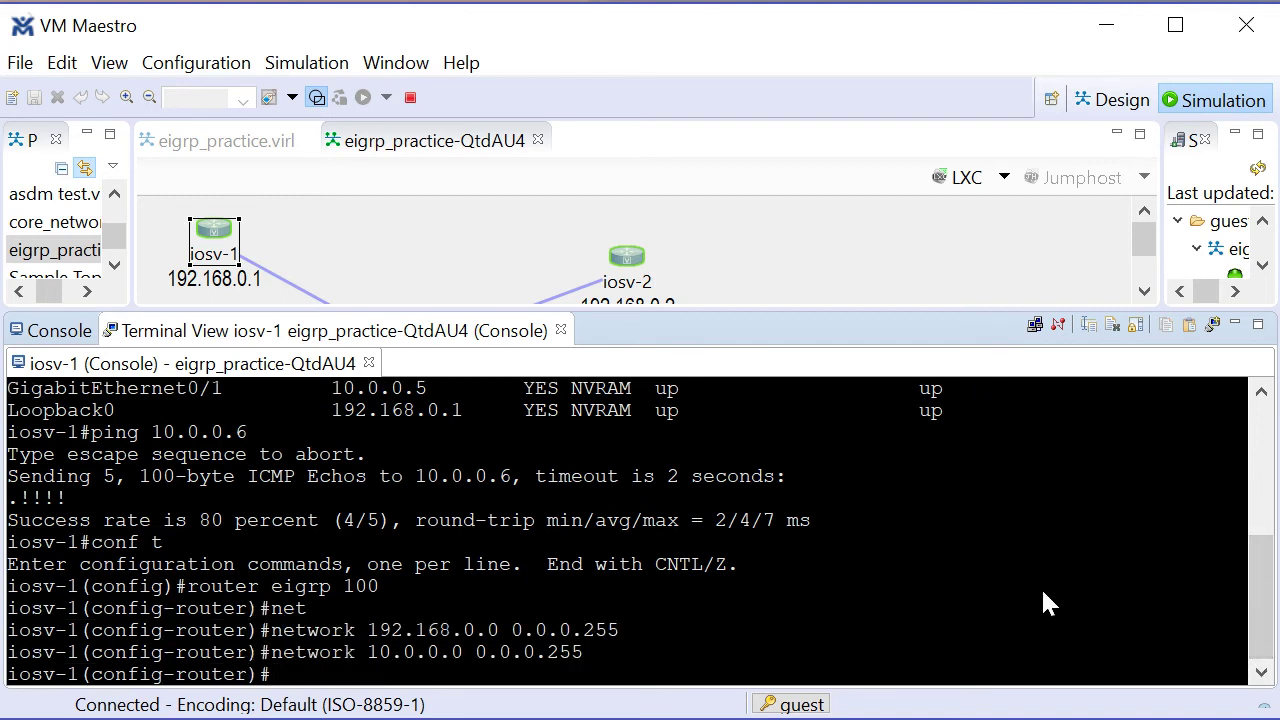
pyautogui.write('end')
pyautogui.press('Return')
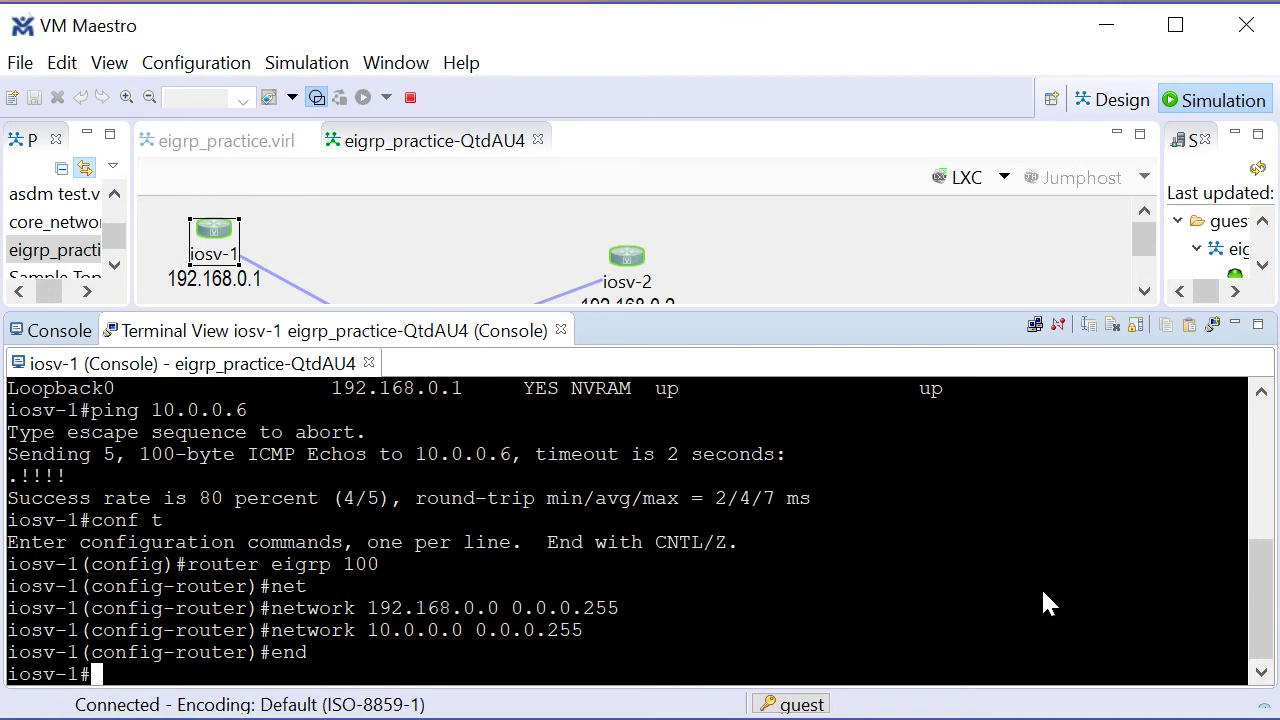
# Open a console session to iosv-2 and enter privileged, then global configuration mode.
pyautogui.rightClick(624, 258)
pyautogui.moveTo(697, 314)
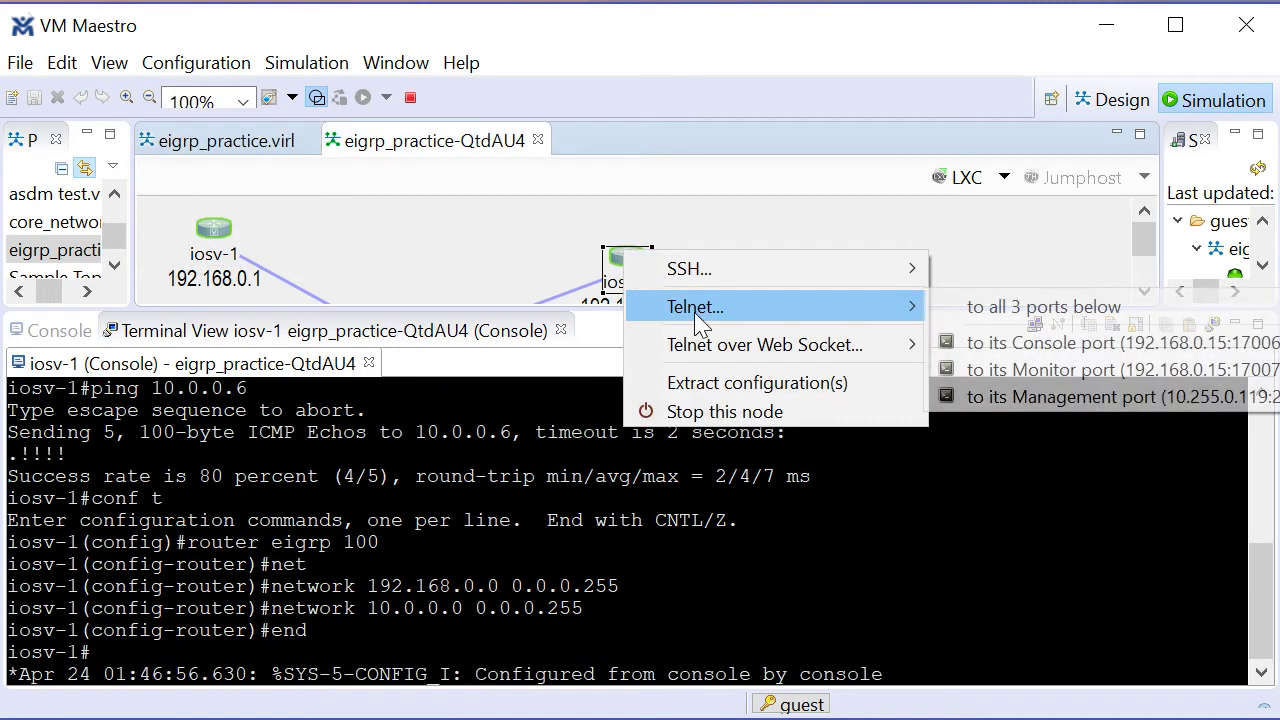
pyautogui.click(1000, 343)
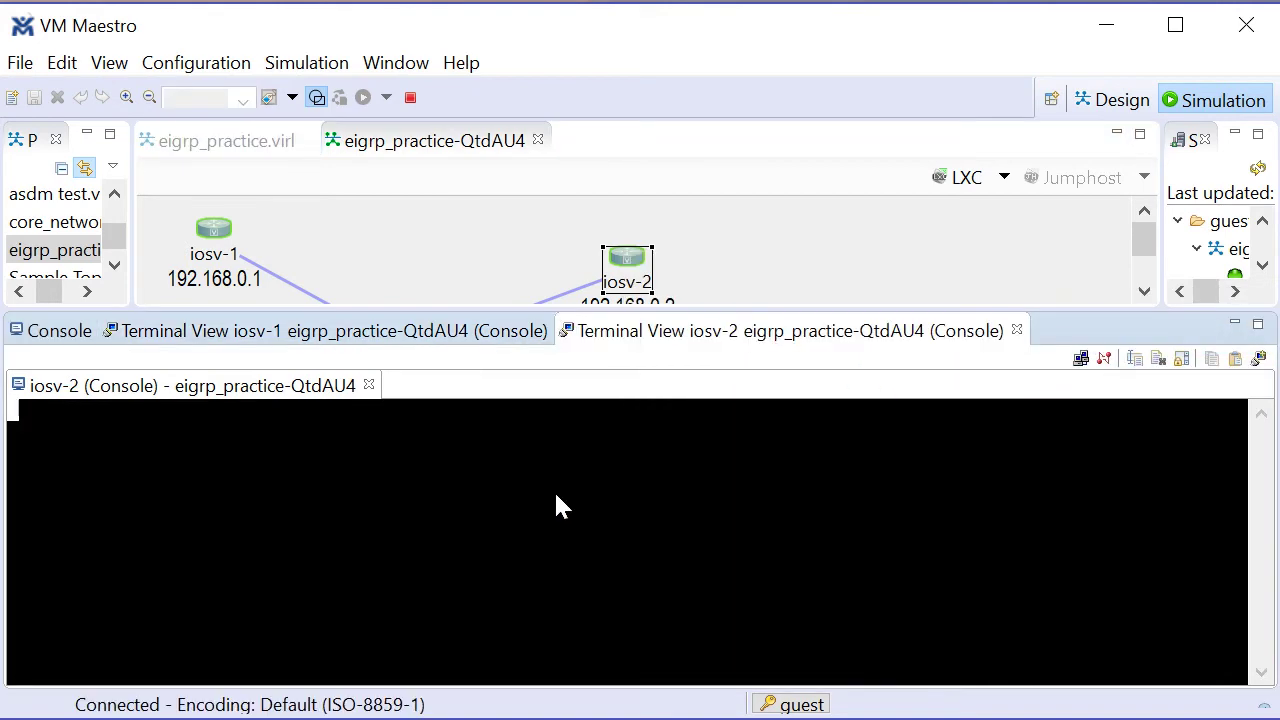
pyautogui.press('Return')
pyautogui.press('Return')
pyautogui.press('Return')
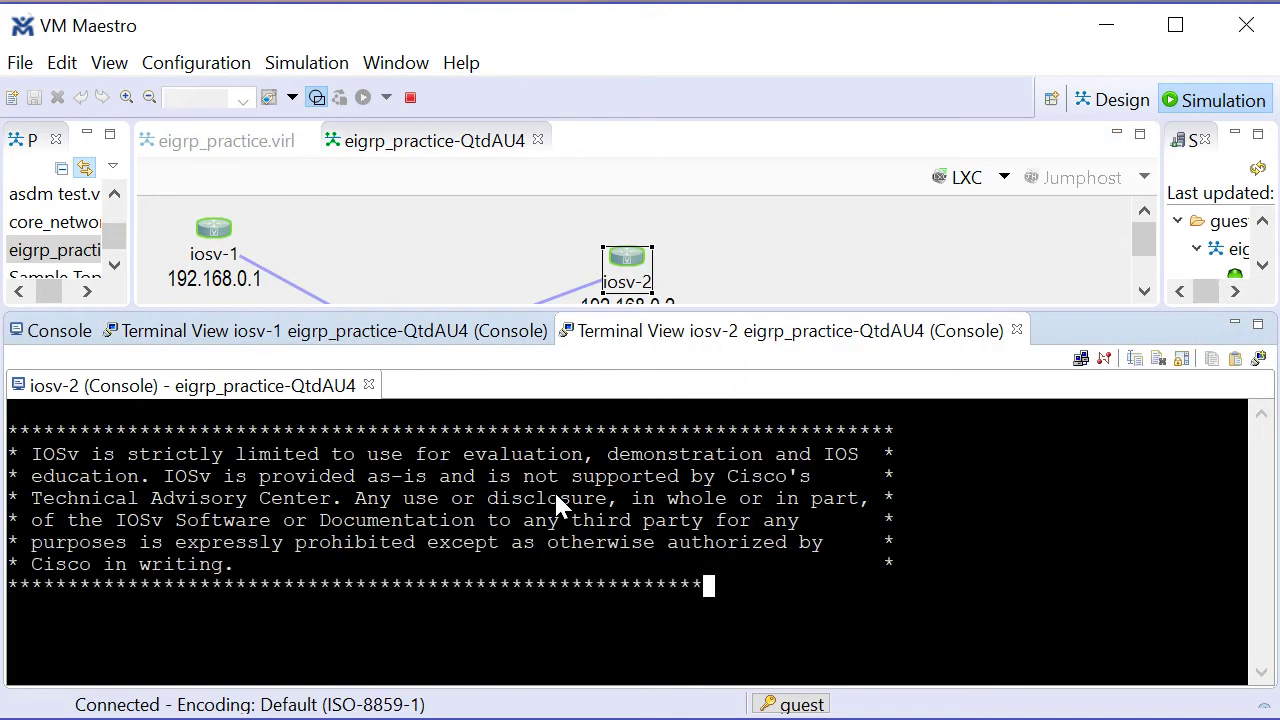
pyautogui.write('en')
pyautogui.press('Return')
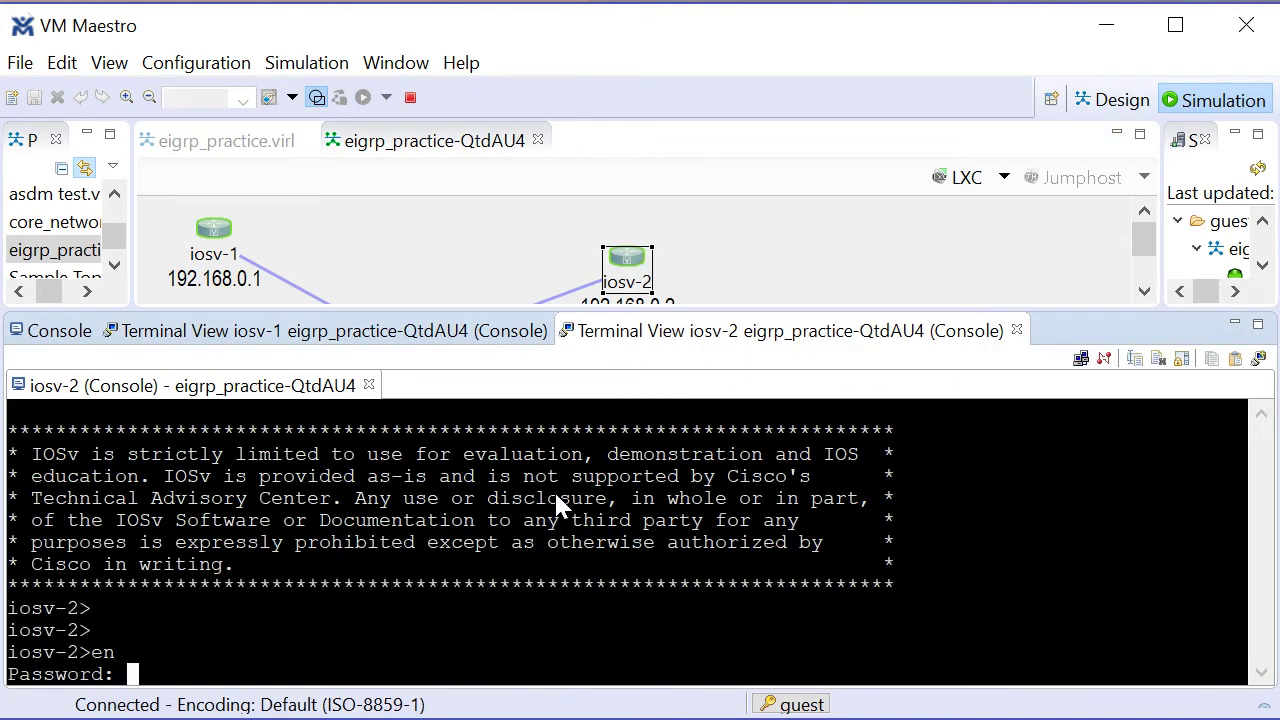
pyautogui.press('Return')
pyautogui.write('r')
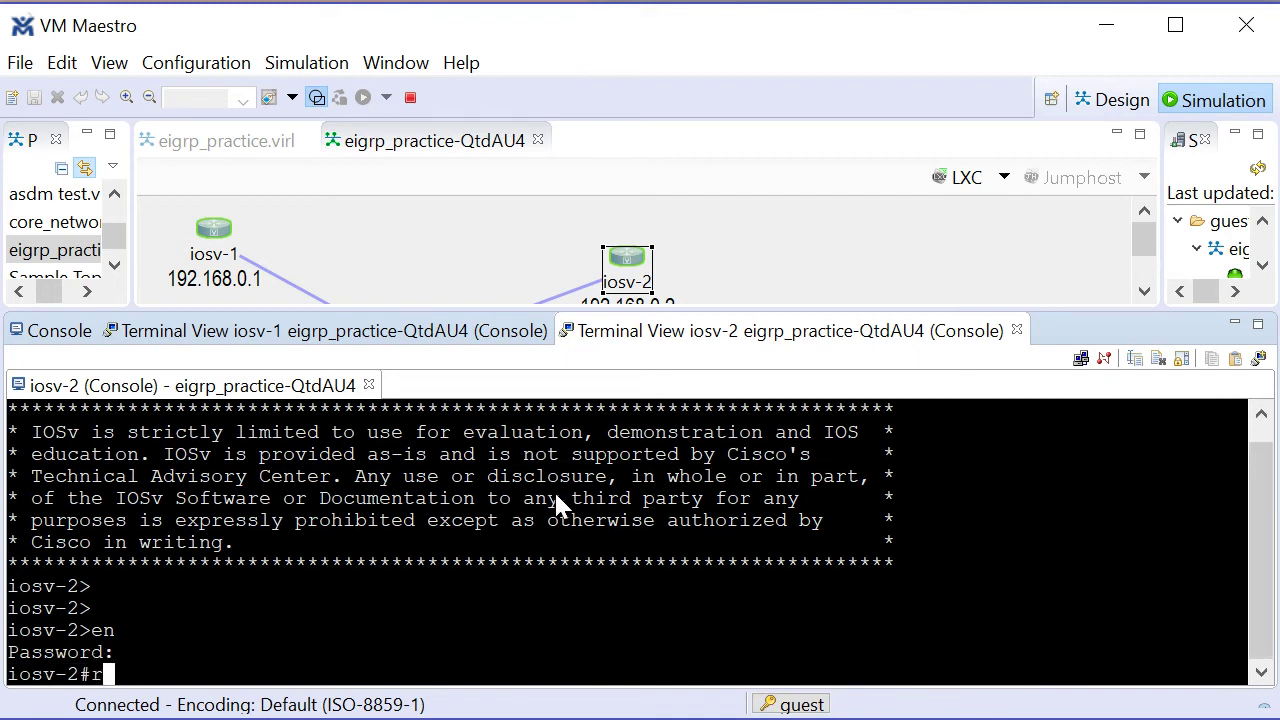
pyautogui.press('BackSpace')
pyautogui.write('conf t')
pyautogui.press('Return')
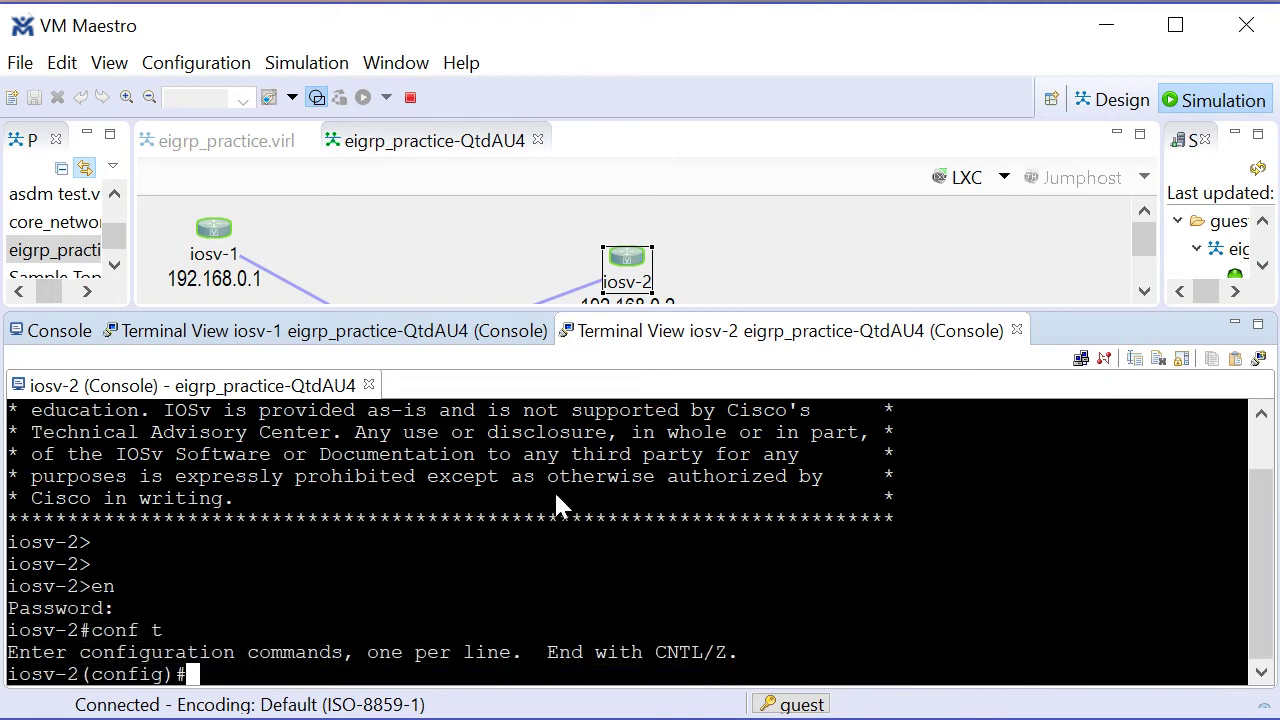
# Configure EIGRP 100 with networks 192.168.0.0 0.0.0.255 and 10.0.0.0 0.0.0.255, then end.
pyautogui.write('router eigrp 100')
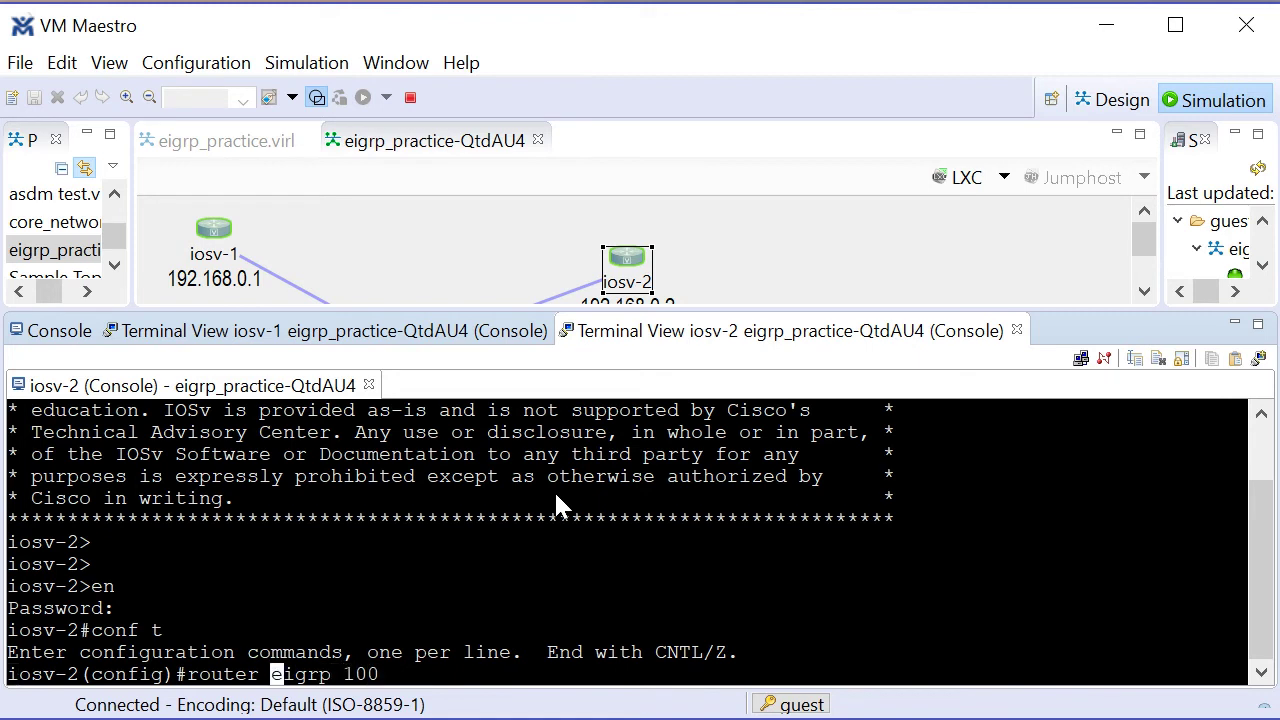
pyautogui.press('Return')
pyautogui.write('net ')
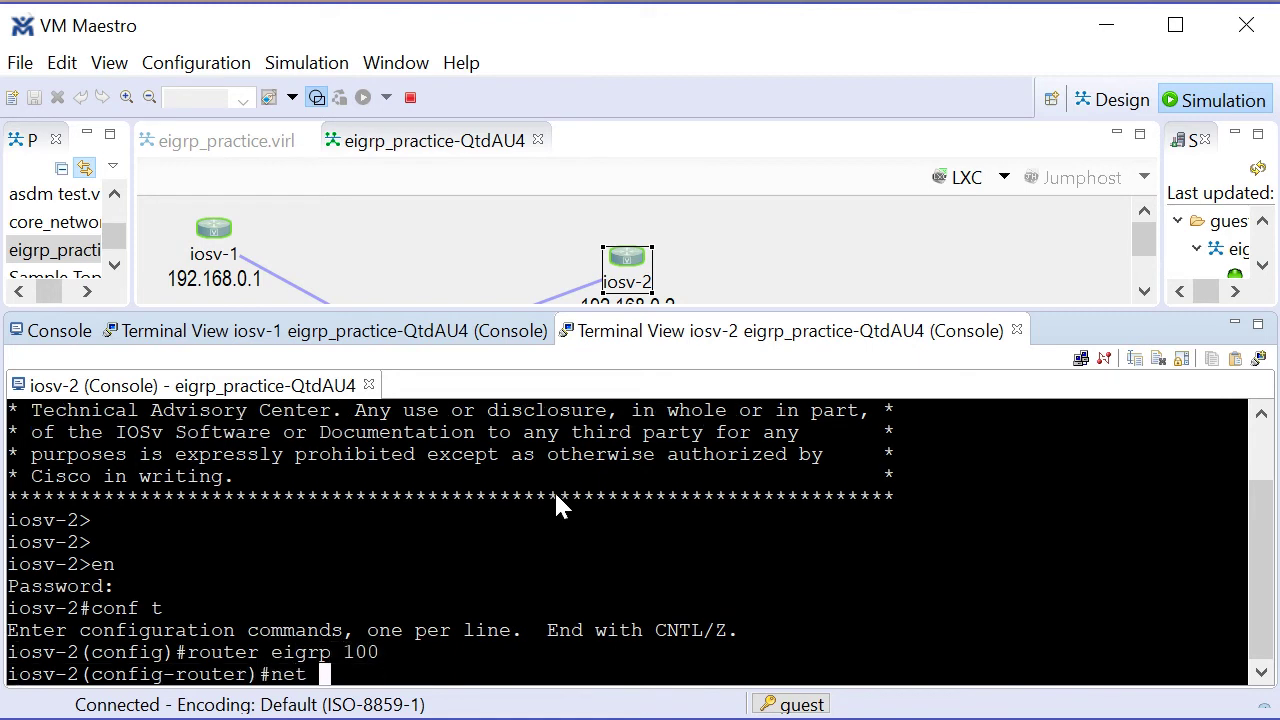
pyautogui.write('192.16')
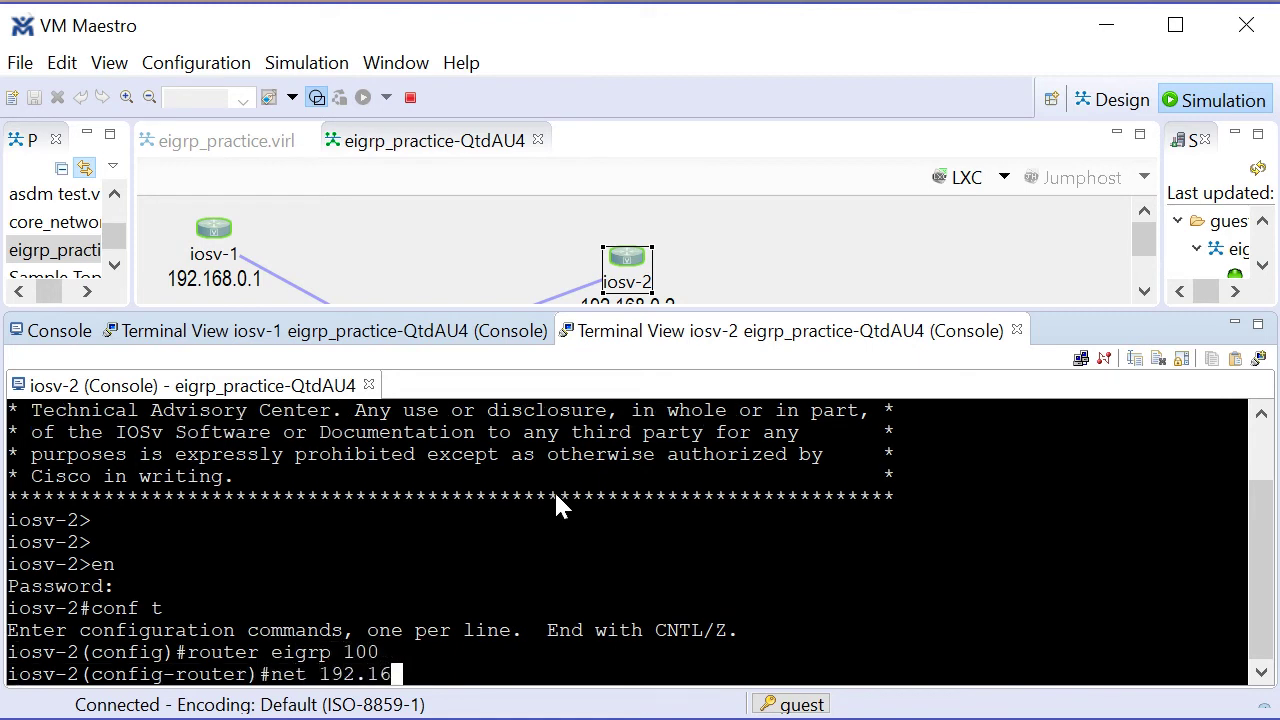
pyautogui.write('8.0.0 0')
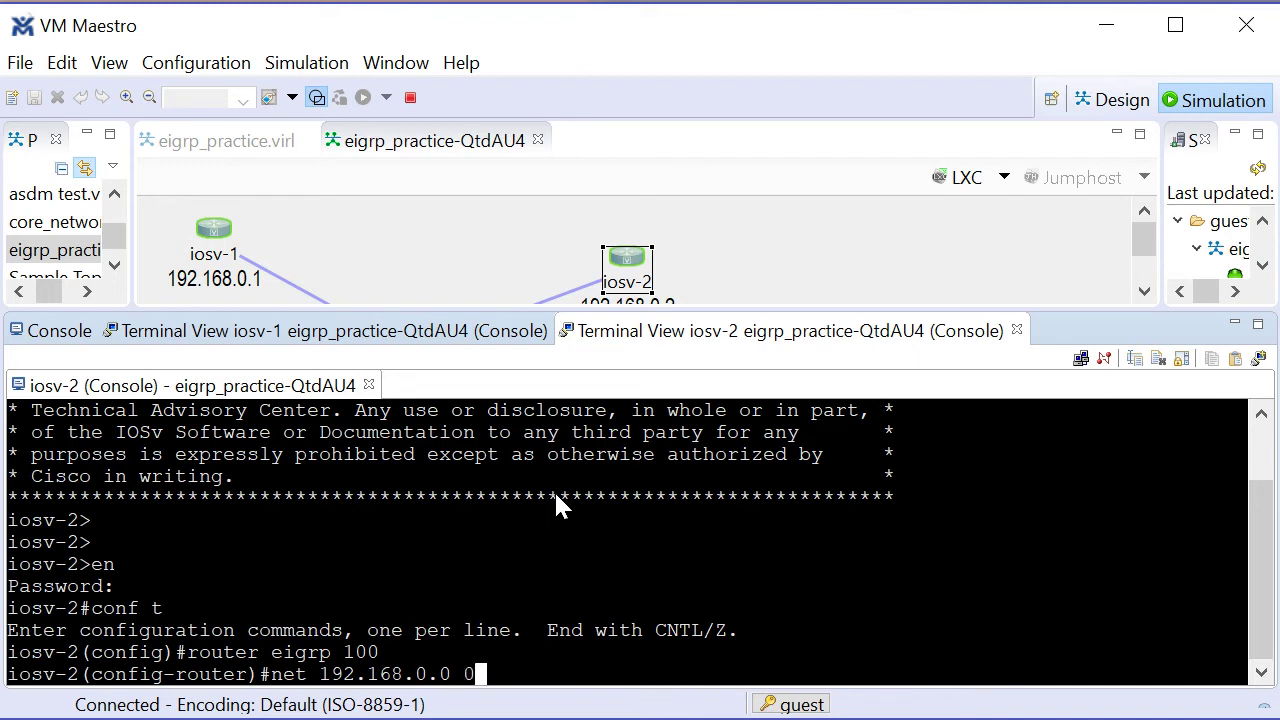
pyautogui.write('.0.0.255')
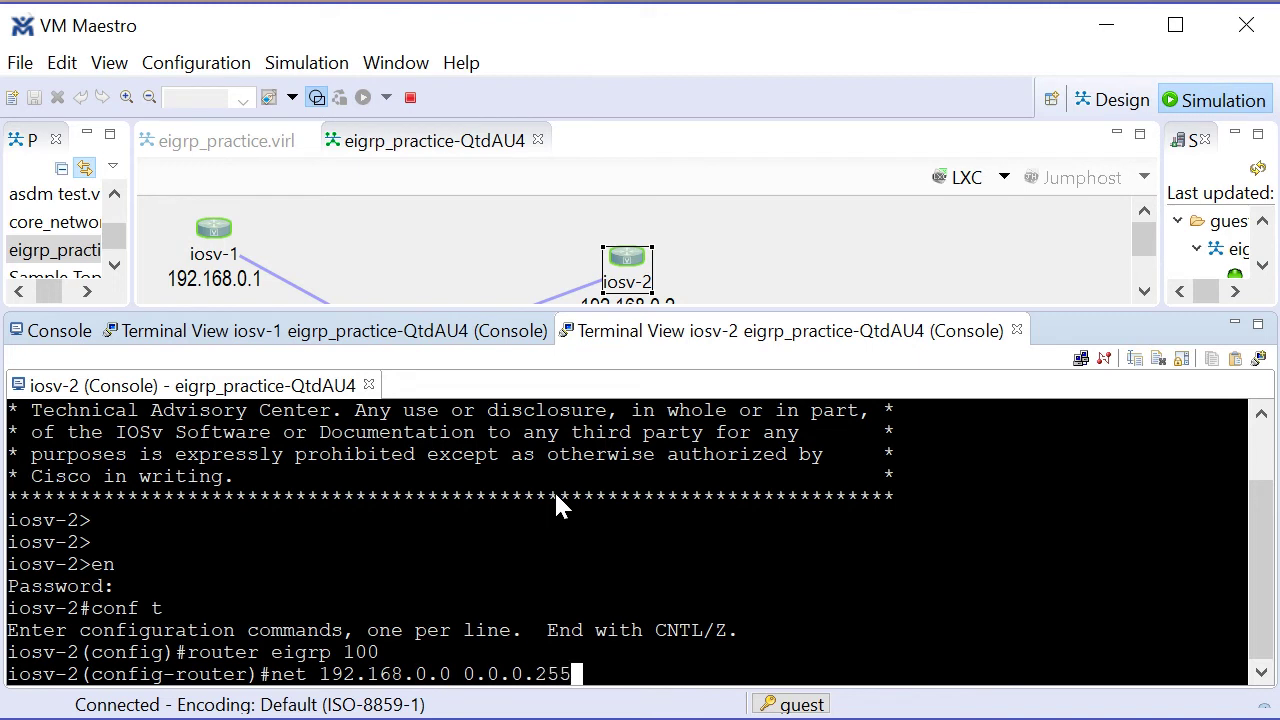
pyautogui.press('Return')
pyautogui.write('n')
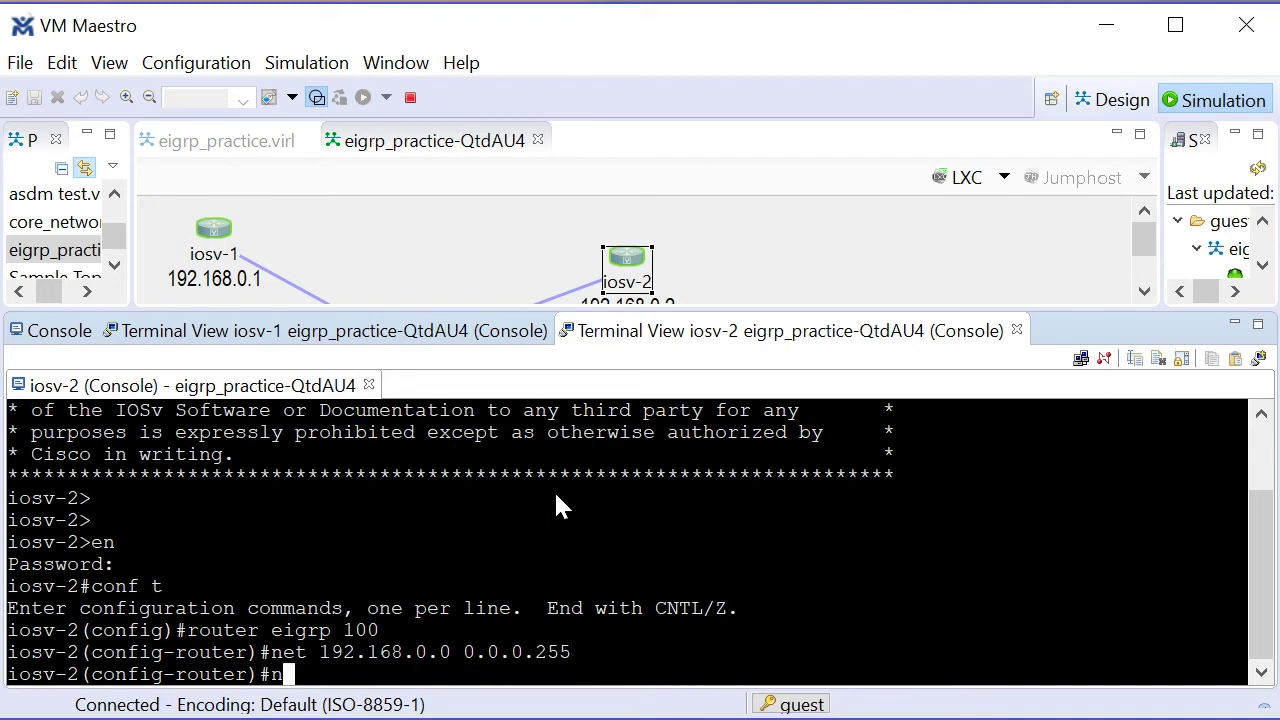
pyautogui.write('et 10.0.0.0')
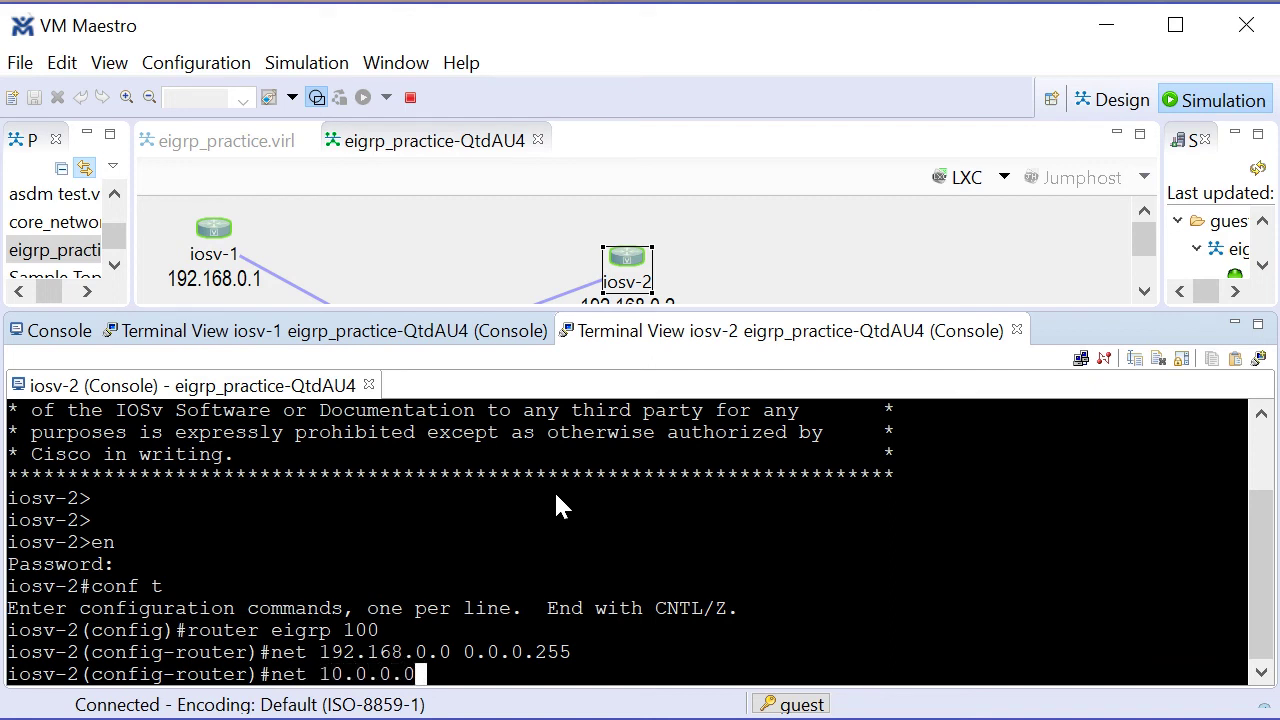
pyautogui.write(' 0.0.0.255')
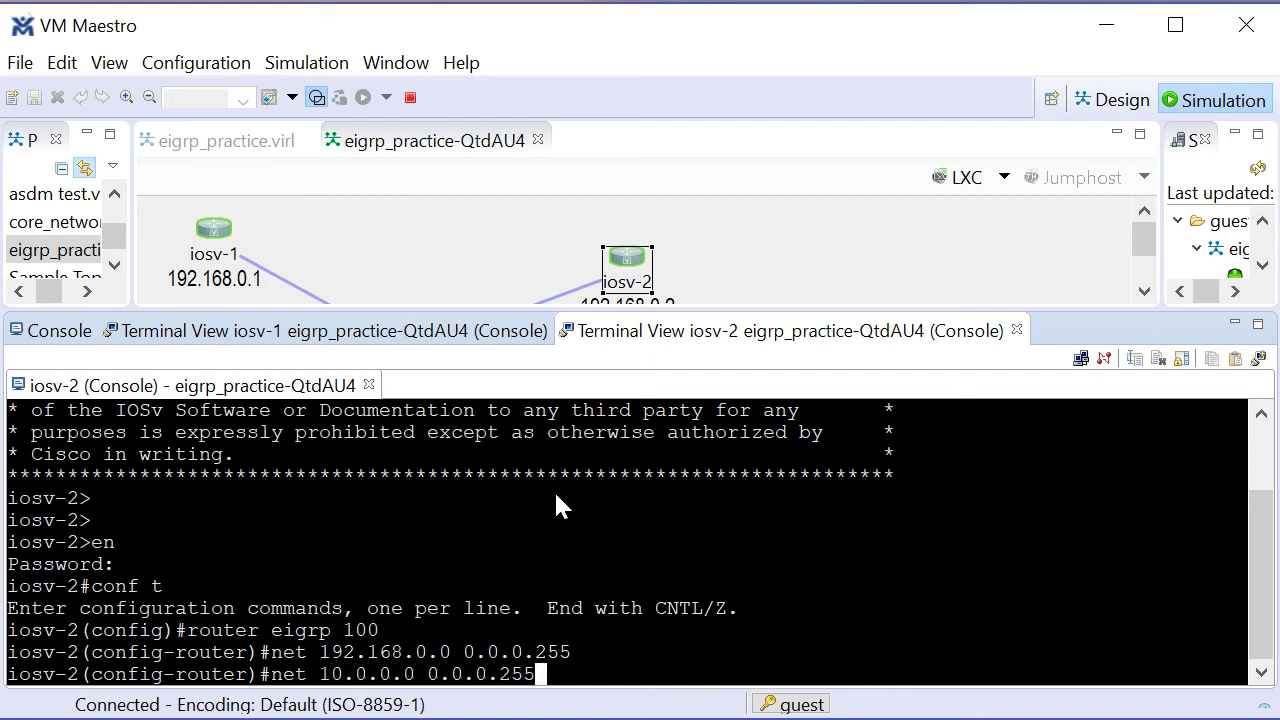
pyautogui.press('Return')
pyautogui.write('end')
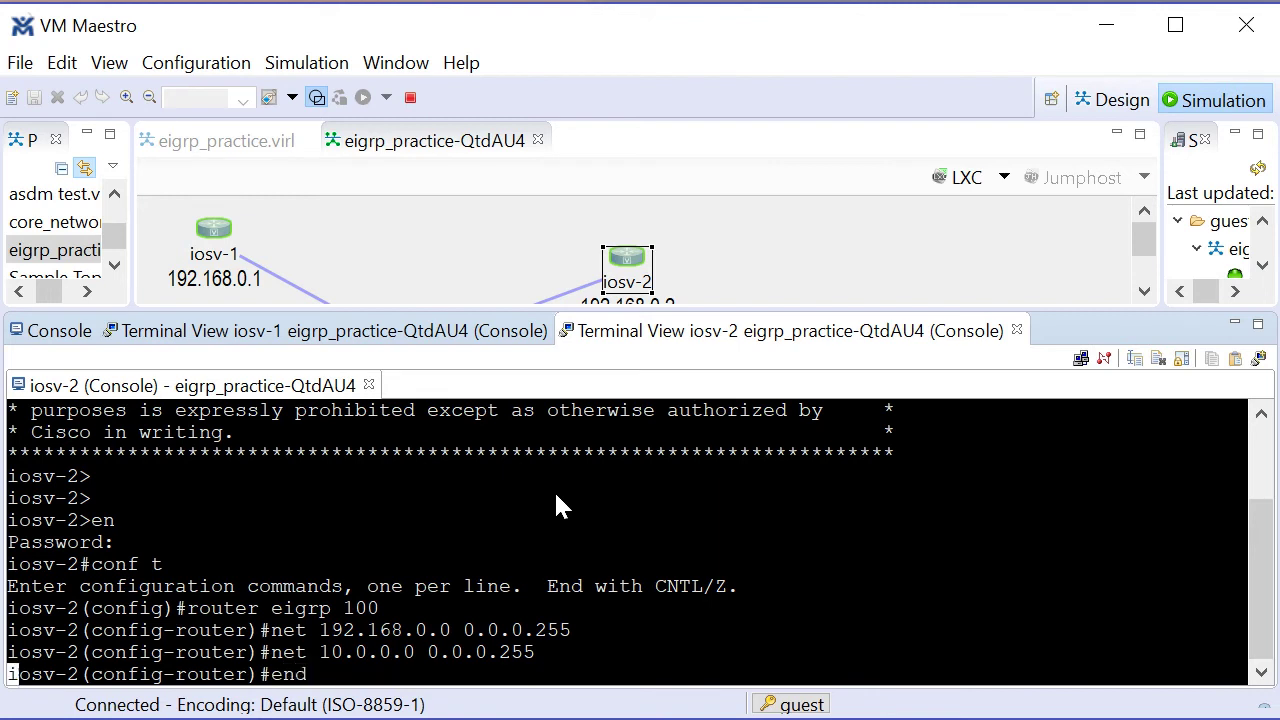
pyautogui.press('Return')
pyautogui.press('Return')
pyautogui.press('Return')
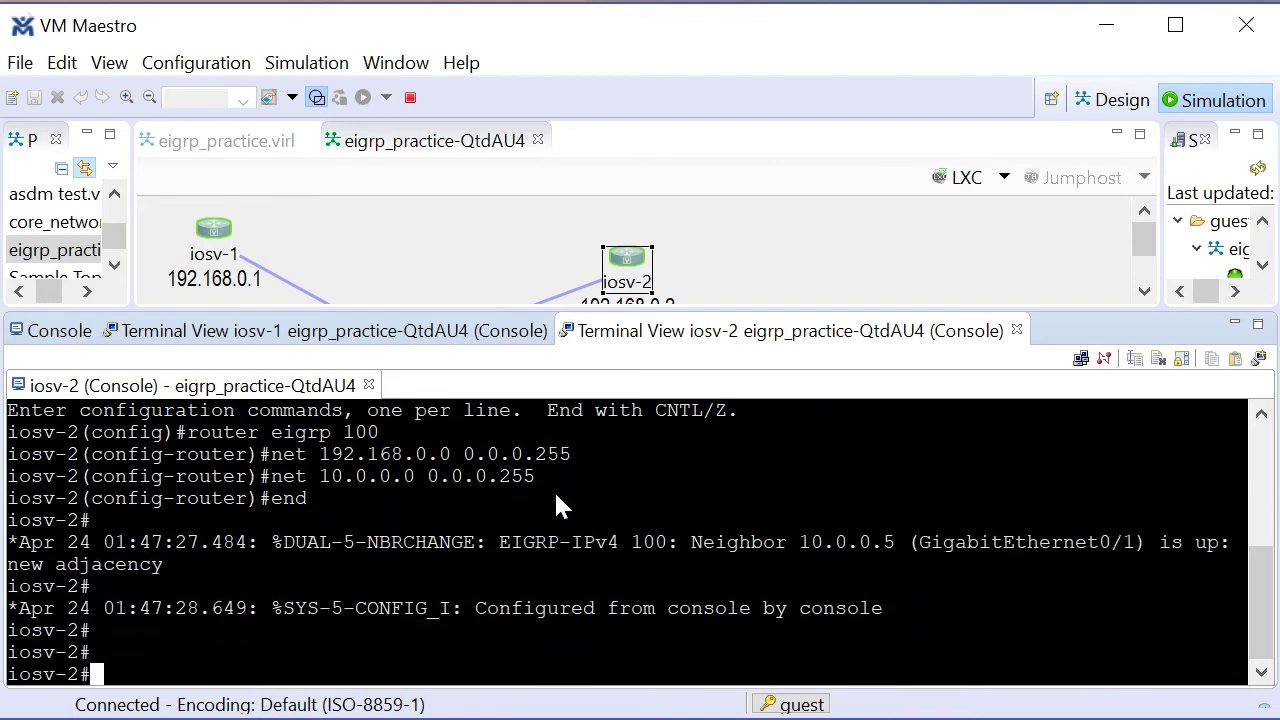
# Show iosv-2's EIGRP routes and check the learned route to 192.168.0.1.
pyautogui.write('show ip route eigrp')
pyautogui.press('Return')
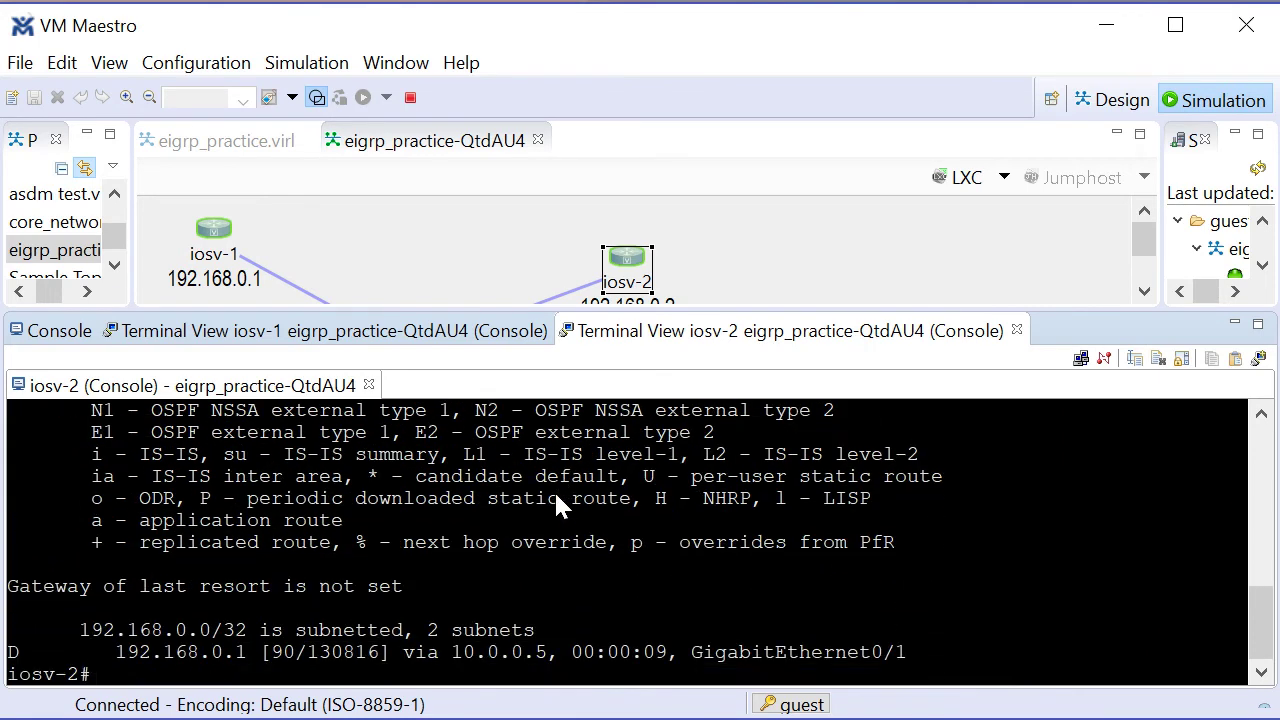
pyautogui.moveTo(114, 648); pyautogui.dragTo(910, 648)
pyautogui.click(641, 572)
# Ping 192.168.0.1 from iosv-2 with 100% success and enlarge the topology view.
pyautogui.write('ping 192.168.0.1')
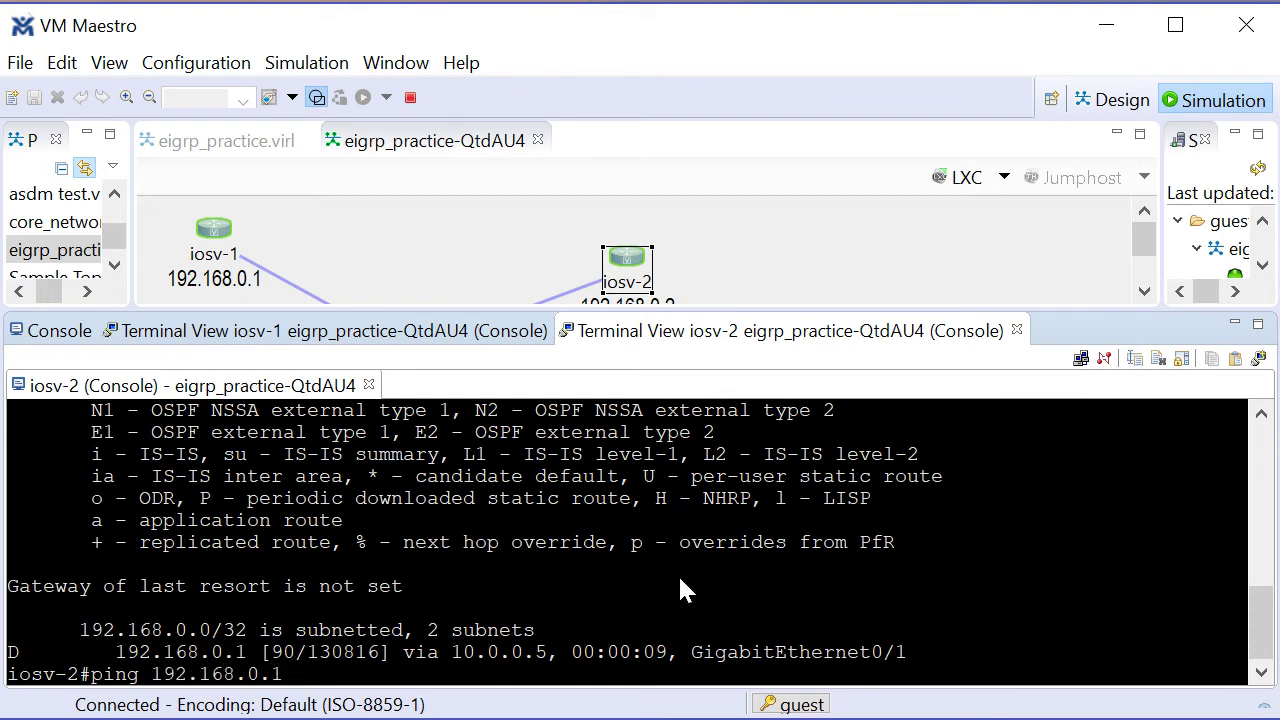
pyautogui.press('Return')
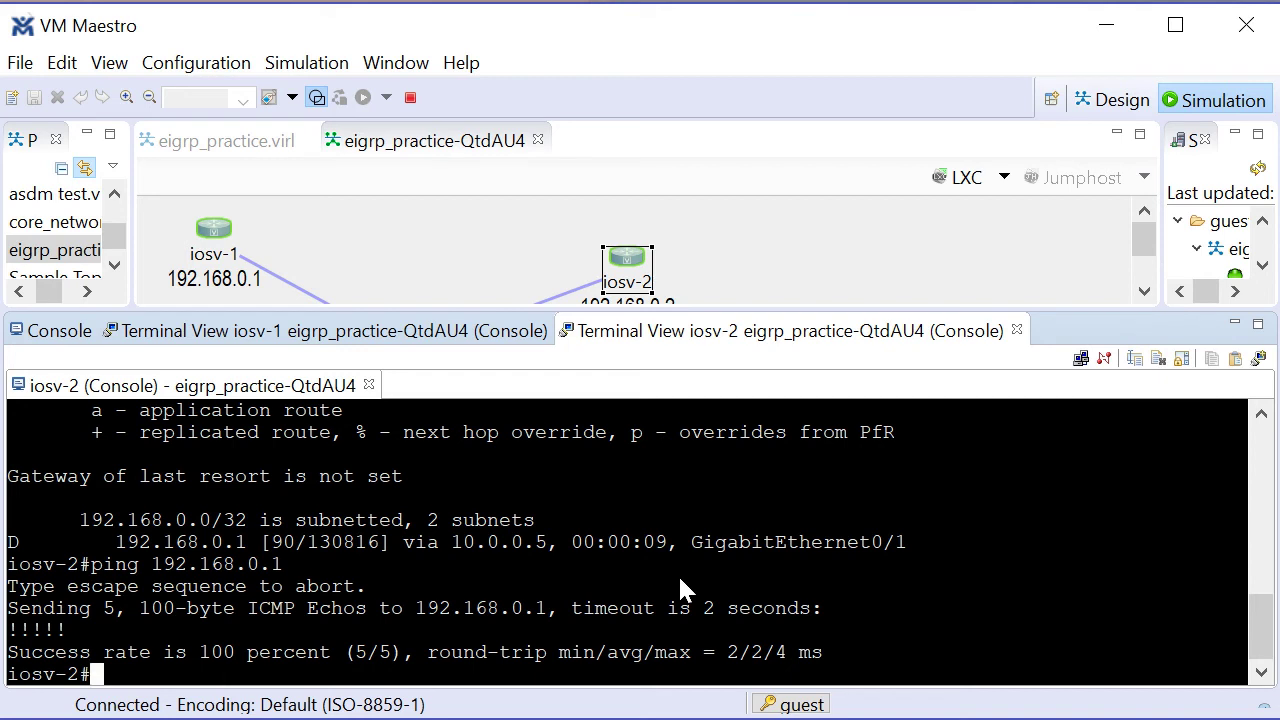
pyautogui.moveTo(679, 308); pyautogui.dragTo(657, 466)
# Deselect iosv-2 and request stopping the eigrp_practice-QtdAU4 simulation.
pyautogui.click(657, 433)
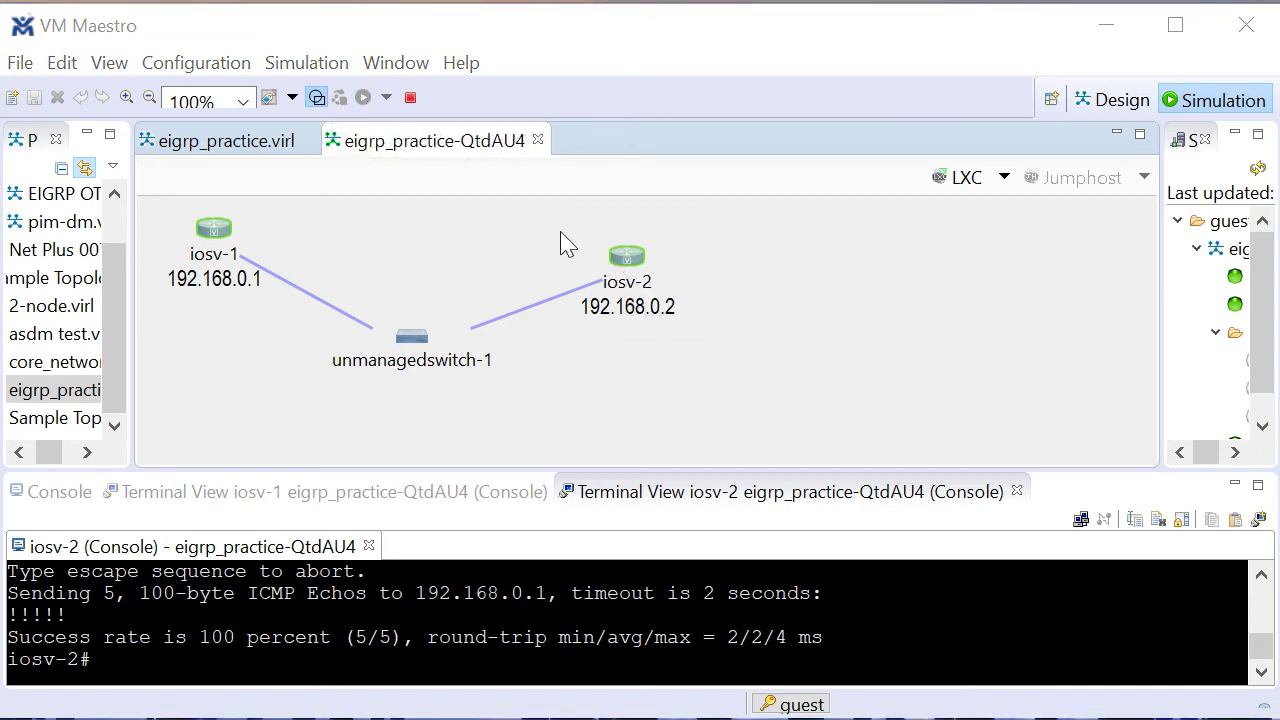
pyautogui.click(410, 97)
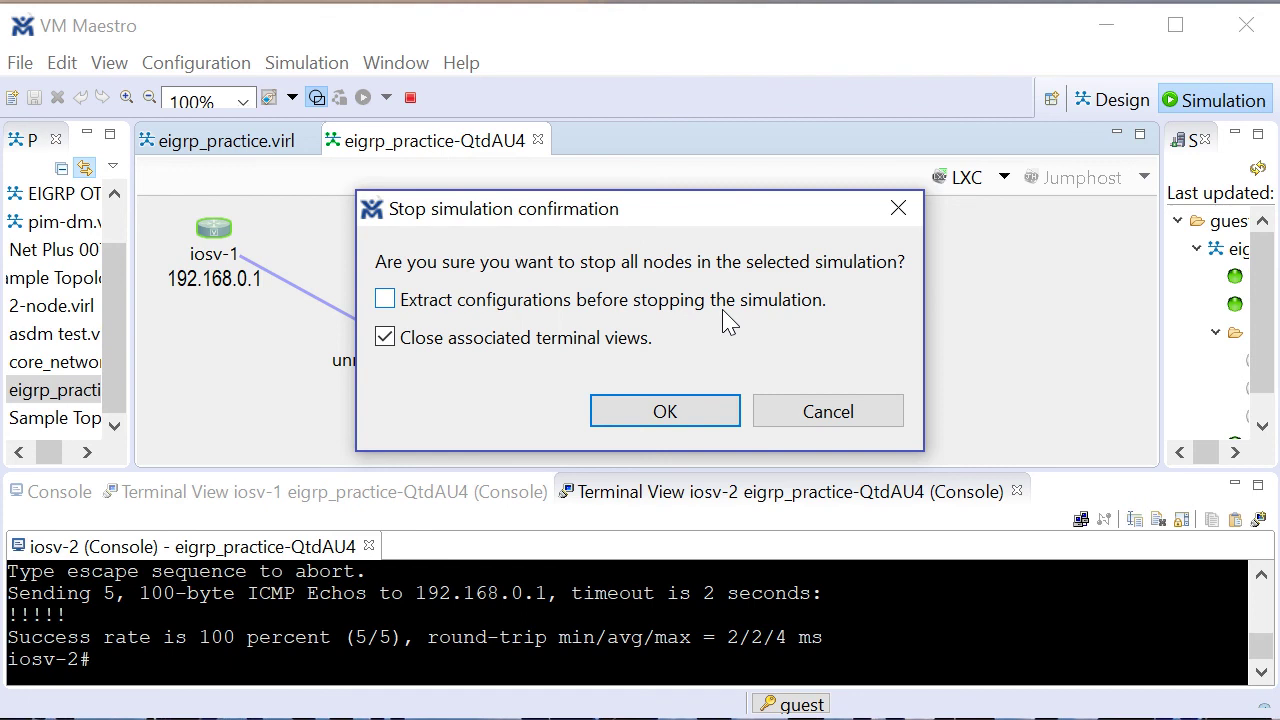
# Confirm stopping the simulation with 'Extract configurations' left unchecked.
pyautogui.click(727, 307)
pyautogui.click(728, 308)
pyautogui.click(665, 413)
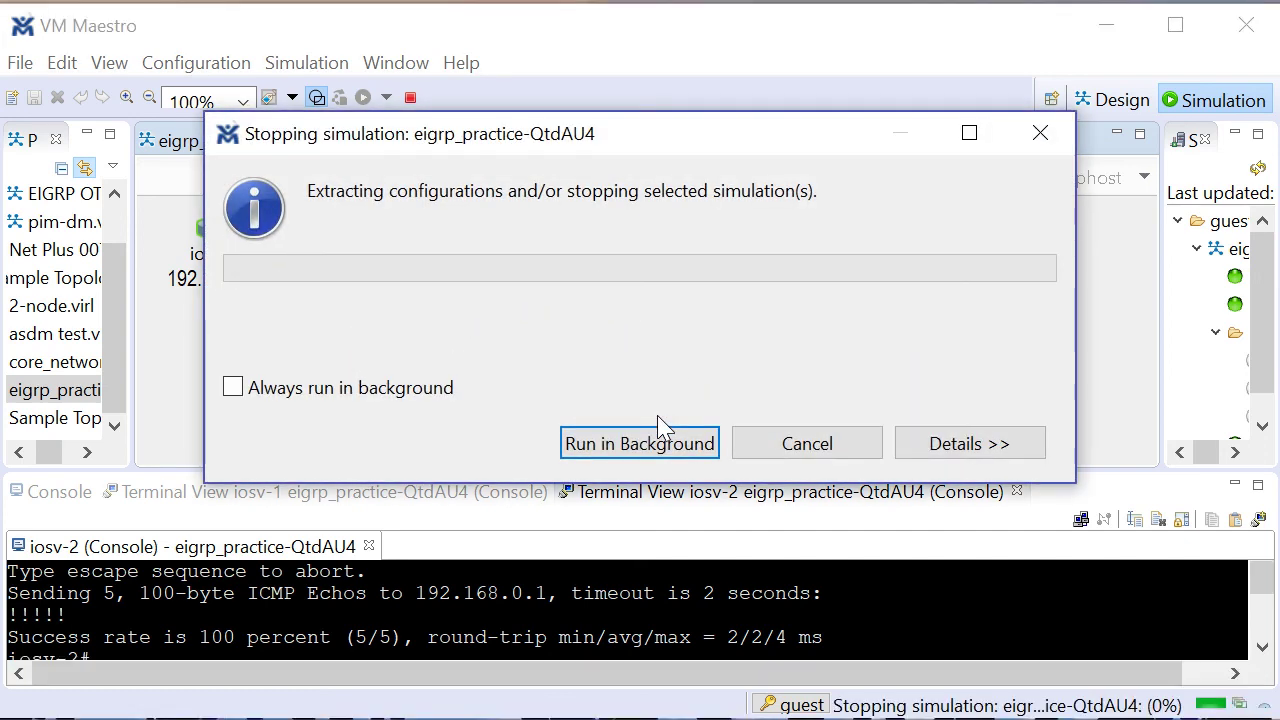